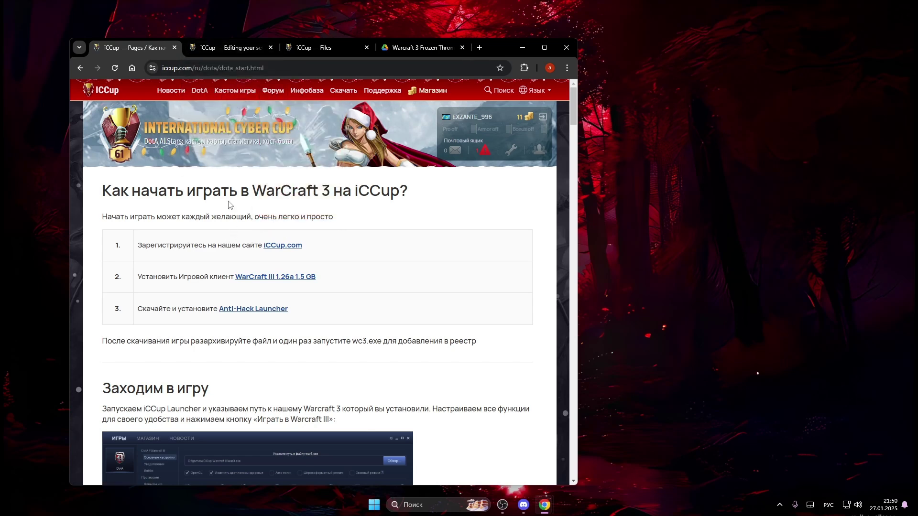
- Switch the iCCup start-playing guide from Russian to English using the Язык menu
{"action": "left_click_drag", "start_coordinate": [108, 189], "coordinate": [169, 191]}
{"action": "left_click", "coordinate": [248, 205]}
{"action": "left_click_drag", "start_coordinate": [112, 187], "coordinate": [335, 216]}
{"action": "left_click", "coordinate": [335, 217]}
{"action": "left_click", "coordinate": [534, 90]}
{"action": "left_click", "coordinate": [531, 123]}
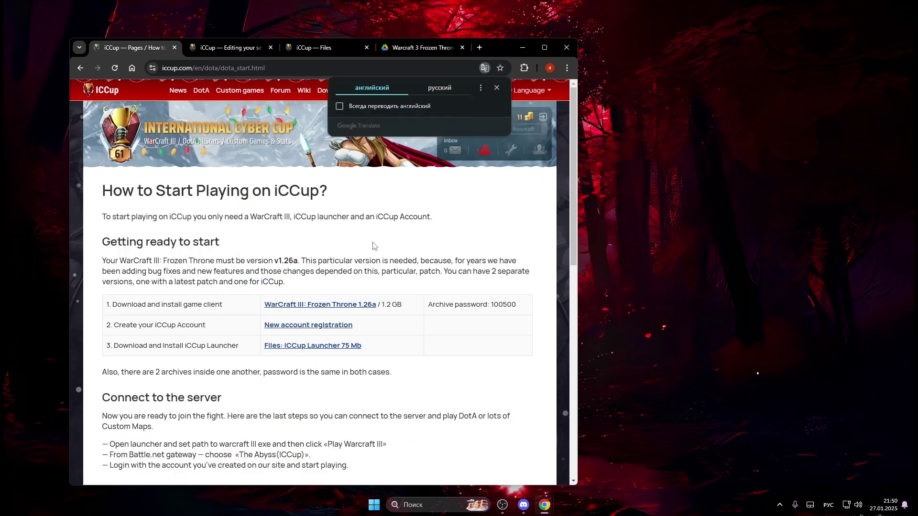
{"action": "scroll", "coordinate": [328, 235], "scroll_direction": "down", "scroll_amount": 3}
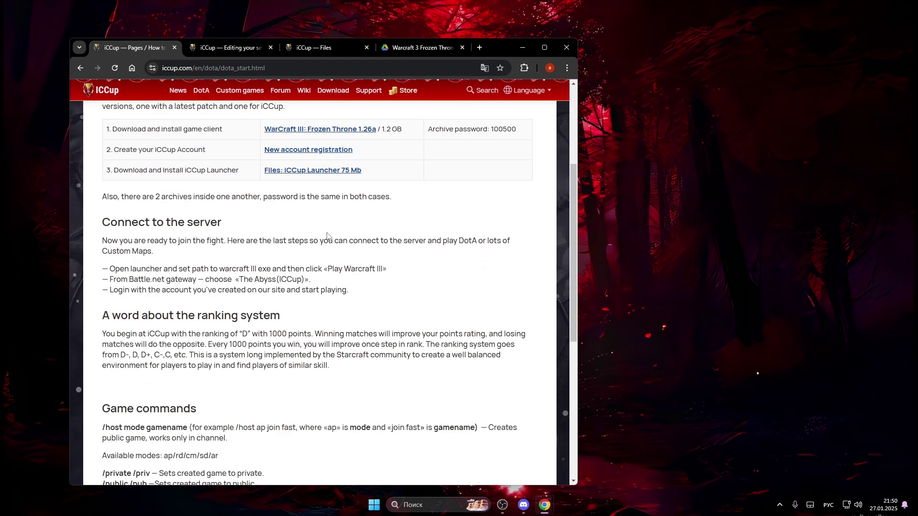
{"action": "scroll", "coordinate": [329, 235], "scroll_direction": "up", "scroll_amount": 2}
{"action": "scroll", "coordinate": [328, 235], "scroll_direction": "up", "scroll_amount": 1}
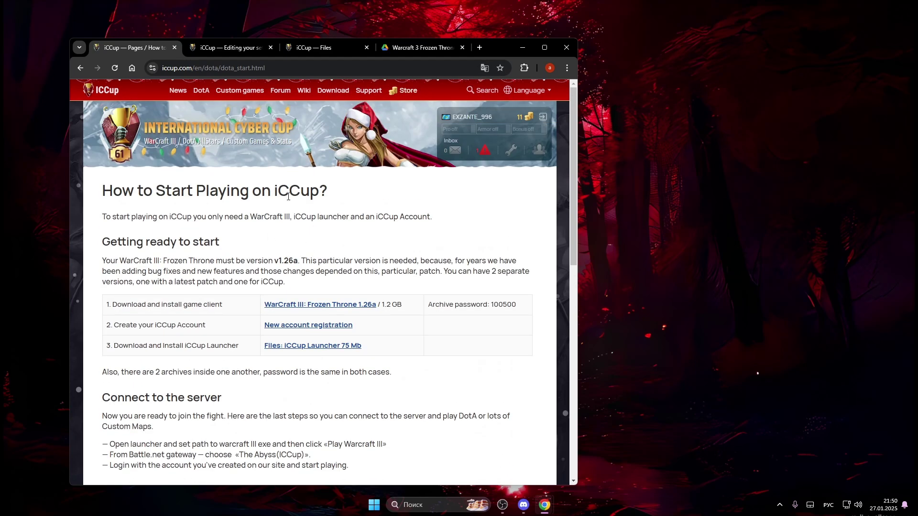
{"action": "mouse_move", "coordinate": [228, 47]}
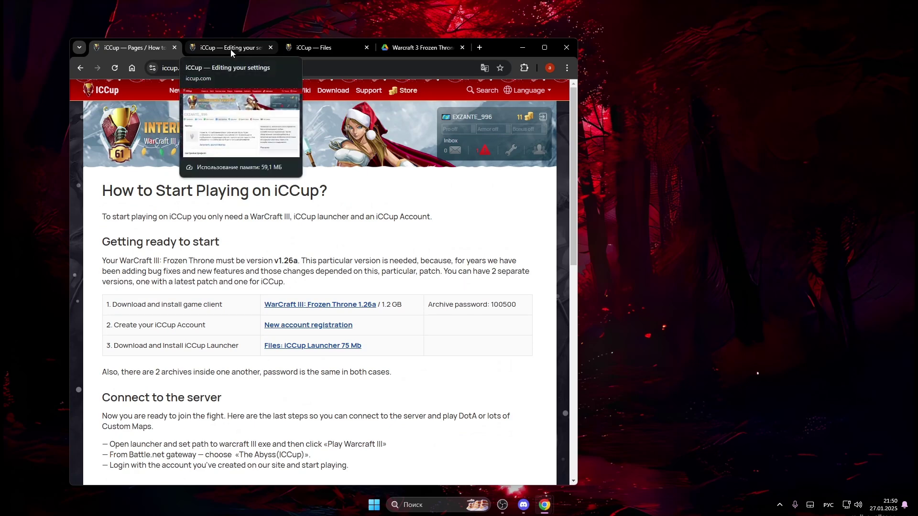
- Translate the profile settings page into English with Google Translate, then back to Russian
{"action": "left_click", "coordinate": [230, 50]}
{"action": "scroll", "coordinate": [395, 221], "scroll_direction": "down", "scroll_amount": 4}
{"action": "scroll", "coordinate": [344, 250], "scroll_direction": "up", "scroll_amount": 2}
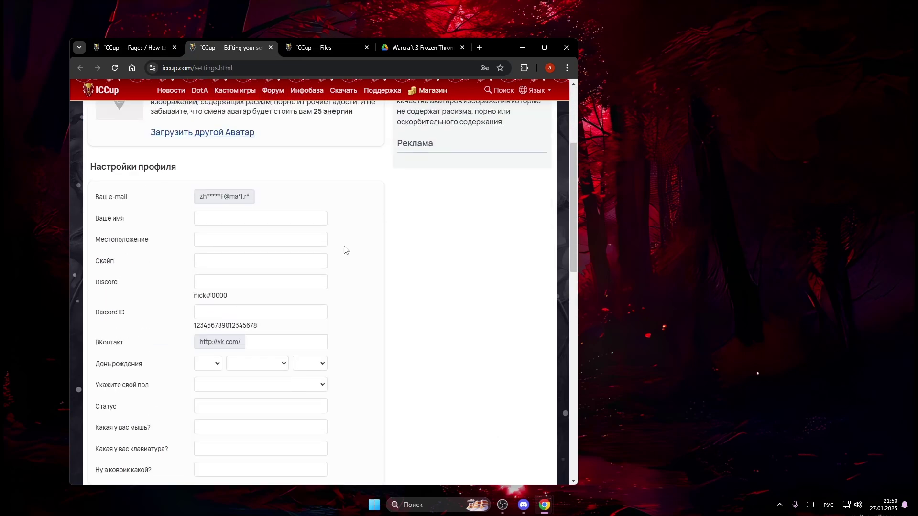
{"action": "scroll", "coordinate": [345, 250], "scroll_direction": "up", "scroll_amount": 3}
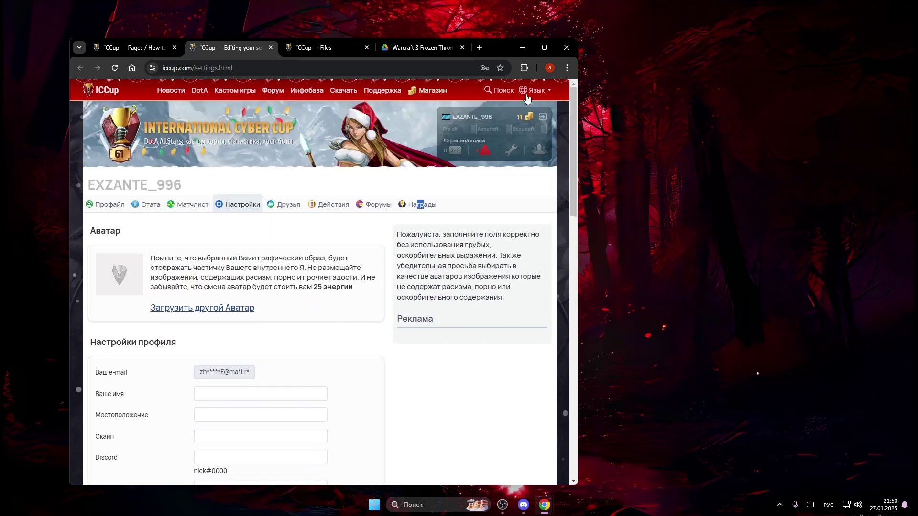
{"action": "left_click", "coordinate": [114, 67]}
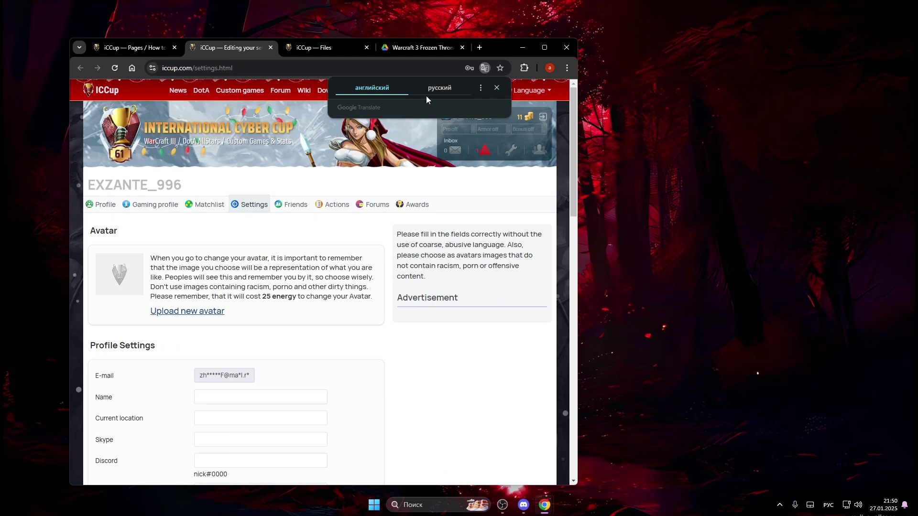
{"action": "left_click", "coordinate": [437, 89]}
{"action": "scroll", "coordinate": [332, 200], "scroll_direction": "down", "scroll_amount": 2}
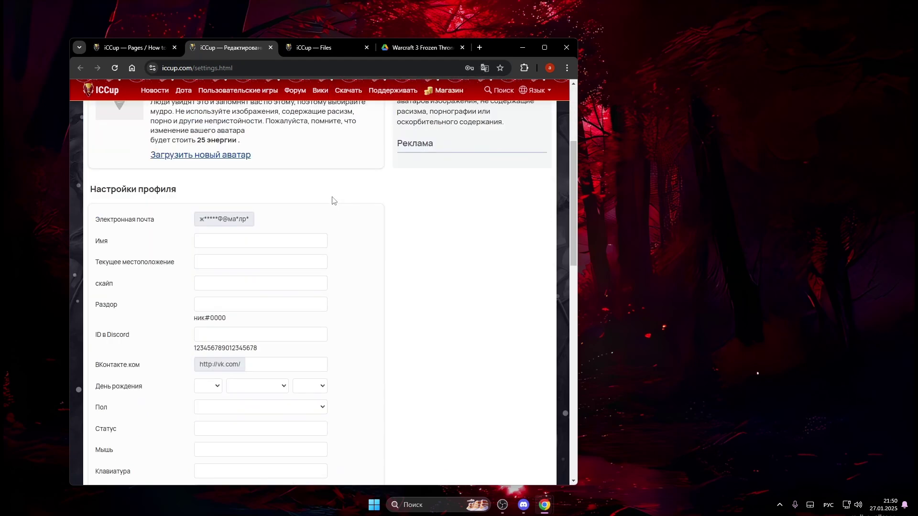
{"action": "scroll", "coordinate": [331, 201], "scroll_direction": "up", "scroll_amount": 2}
- Choose English in the site language menu
{"action": "left_click", "coordinate": [532, 96]}
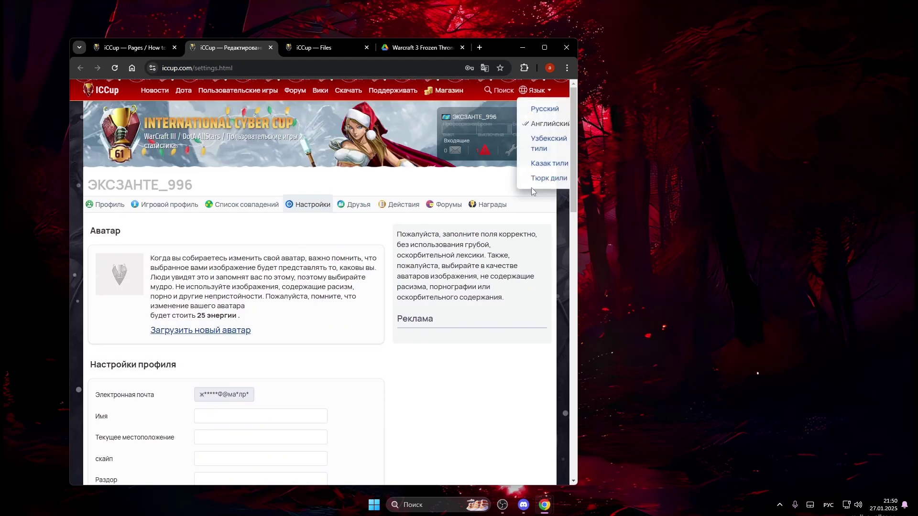
{"action": "left_click", "coordinate": [540, 122]}
{"action": "scroll", "coordinate": [372, 244], "scroll_direction": "down", "scroll_amount": 2}
{"action": "scroll", "coordinate": [335, 199], "scroll_direction": "down", "scroll_amount": 6}
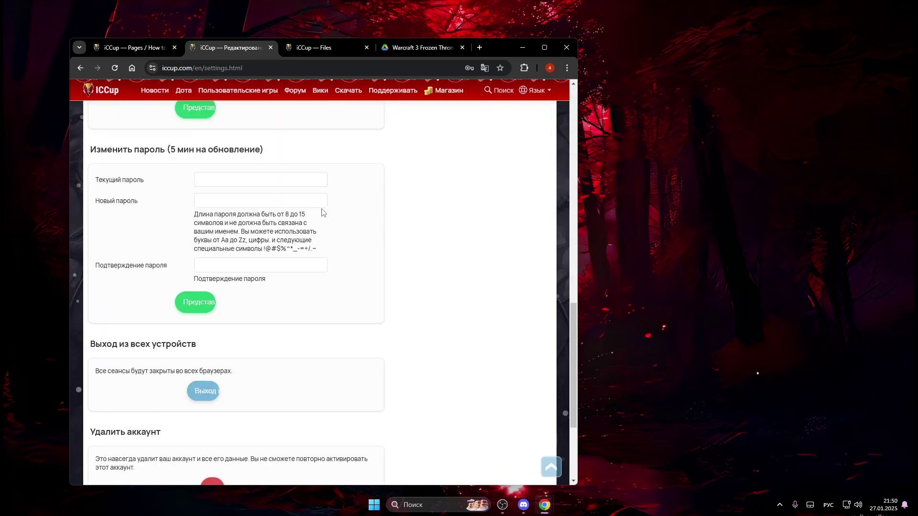
{"action": "scroll", "coordinate": [321, 211], "scroll_direction": "up", "scroll_amount": 2}
{"action": "scroll", "coordinate": [273, 201], "scroll_direction": "up", "scroll_amount": 6}
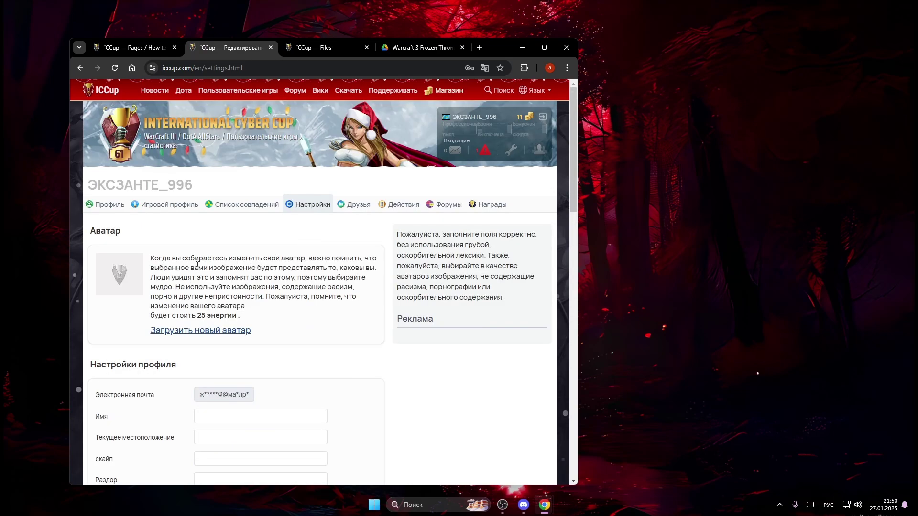
{"action": "left_click_drag", "start_coordinate": [197, 266], "coordinate": [245, 307]}
{"action": "scroll", "coordinate": [183, 271], "scroll_direction": "down", "scroll_amount": 3}
{"action": "scroll", "coordinate": [182, 271], "scroll_direction": "up", "scroll_amount": 3}
{"action": "left_click", "coordinate": [522, 138]}
- Translate the iCCup Files page into English and return to the start-playing guide
{"action": "left_click", "coordinate": [317, 49]}
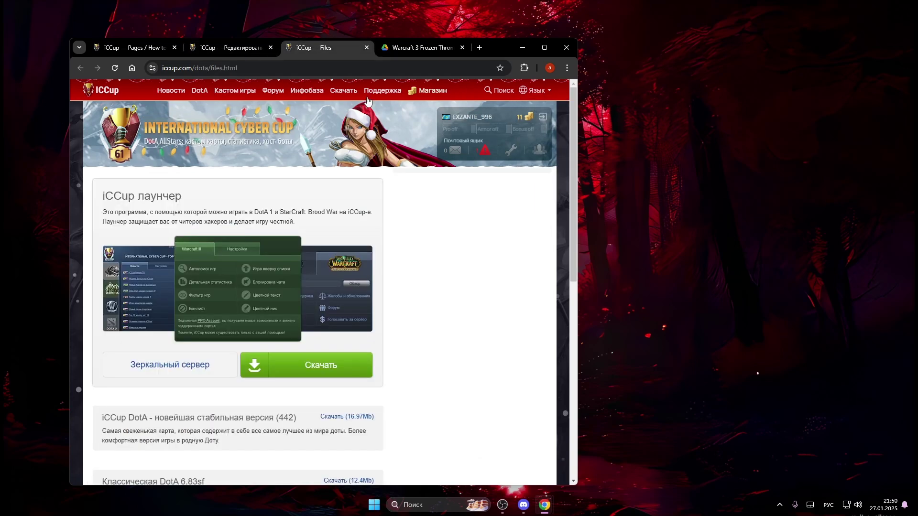
{"action": "left_click", "coordinate": [114, 68]}
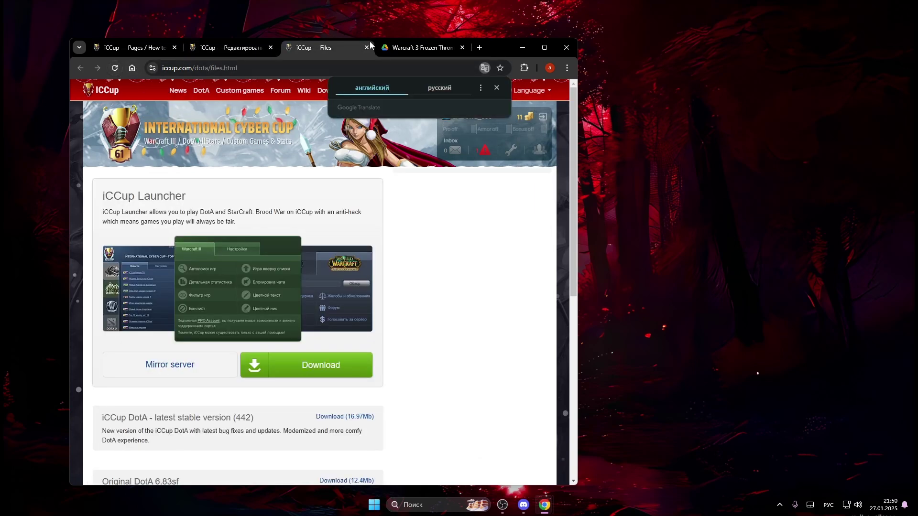
{"action": "scroll", "coordinate": [355, 208], "scroll_direction": "down", "scroll_amount": 3}
{"action": "left_click", "coordinate": [351, 203]}
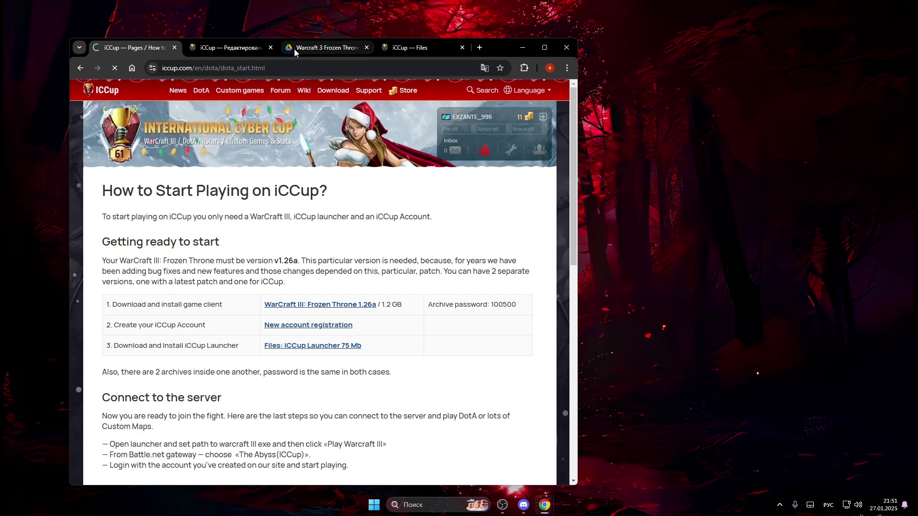
- Move the Warcraft 3 Drive folder tab to second place and check a file's options
{"action": "left_click_drag", "start_coordinate": [329, 52], "coordinate": [230, 49]}
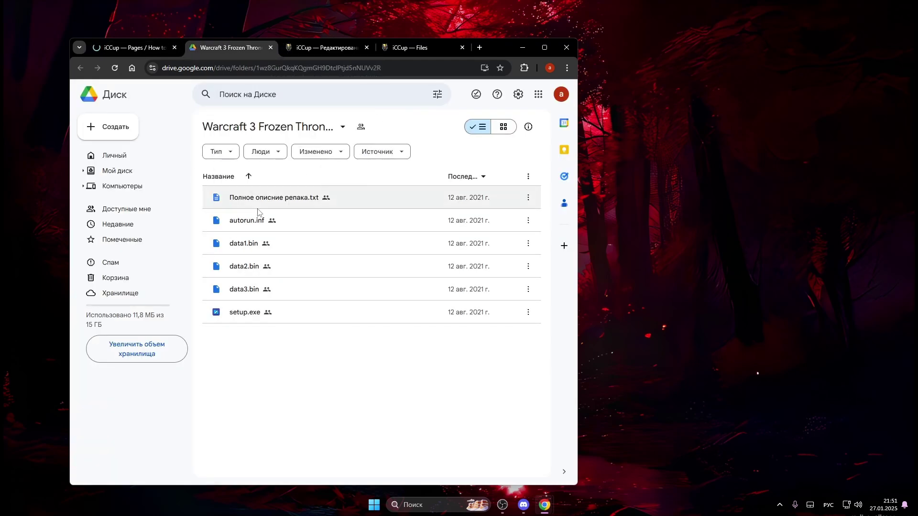
{"action": "left_click", "coordinate": [528, 197]}
{"action": "left_click", "coordinate": [304, 383]}
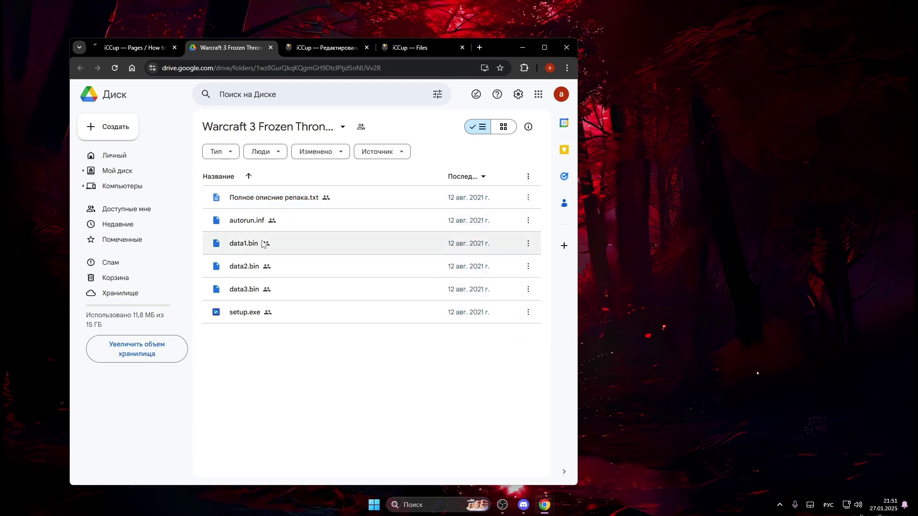
- Rubber-band select the six Warcraft 3 installer files several times, then deselect them
{"action": "mouse_move", "coordinate": [359, 357]}
{"action": "left_mouse_down"}
{"action": "mouse_move", "coordinate": [400, 381]}
{"action": "mouse_move", "coordinate": [271, 313]}
{"action": "mouse_move", "coordinate": [362, 374]}
{"action": "mouse_move", "coordinate": [315, 244]}
{"action": "left_mouse_up"}
{"action": "left_click", "coordinate": [422, 375]}
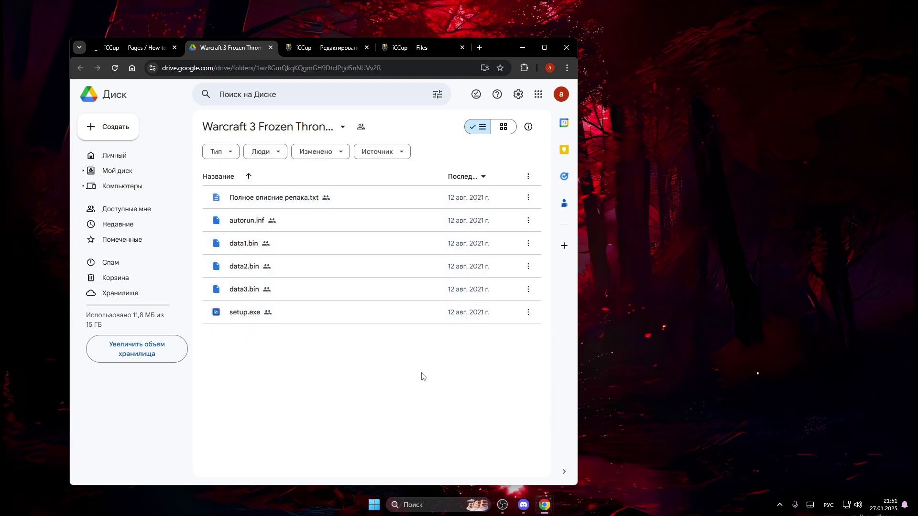
{"action": "left_click_drag", "start_coordinate": [427, 352], "coordinate": [274, 197]}
{"action": "left_click", "coordinate": [422, 339]}
{"action": "left_click_drag", "start_coordinate": [427, 343], "coordinate": [267, 190]}
{"action": "left_click", "coordinate": [400, 372]}
{"action": "left_click_drag", "start_coordinate": [400, 371], "coordinate": [242, 201]}
{"action": "left_click", "coordinate": [400, 351]}
{"action": "left_click_drag", "start_coordinate": [410, 349], "coordinate": [253, 194]}
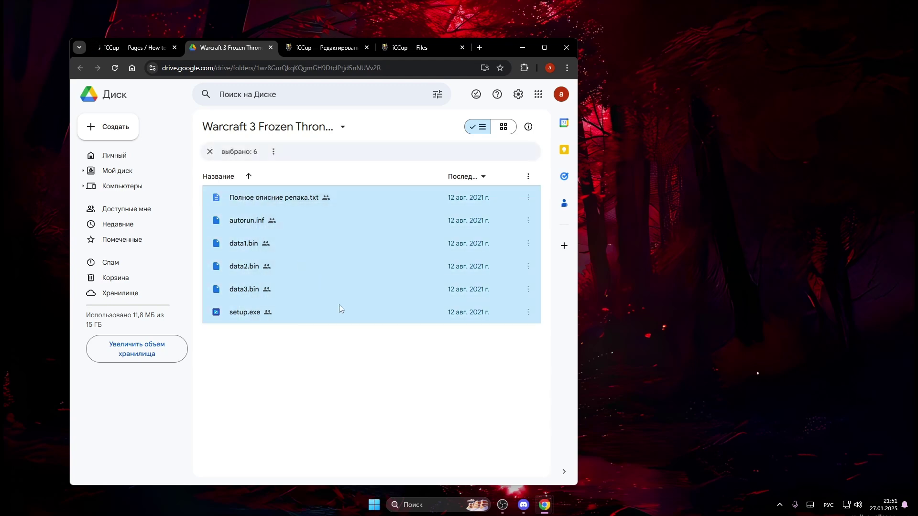
{"action": "left_click", "coordinate": [419, 354]}
{"action": "left_click_drag", "start_coordinate": [524, 364], "coordinate": [446, 196]}
{"action": "left_click", "coordinate": [455, 360]}
{"action": "left_click_drag", "start_coordinate": [462, 369], "coordinate": [284, 197]}
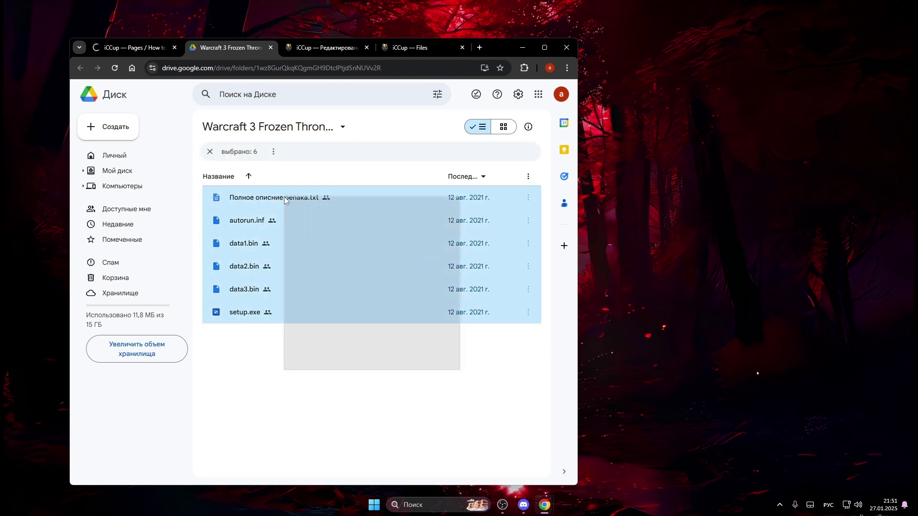
{"action": "mouse_move", "coordinate": [404, 354]}
{"action": "left_mouse_down"}
{"action": "mouse_move", "coordinate": [316, 252]}
{"action": "mouse_move", "coordinate": [287, 275]}
{"action": "left_mouse_up"}
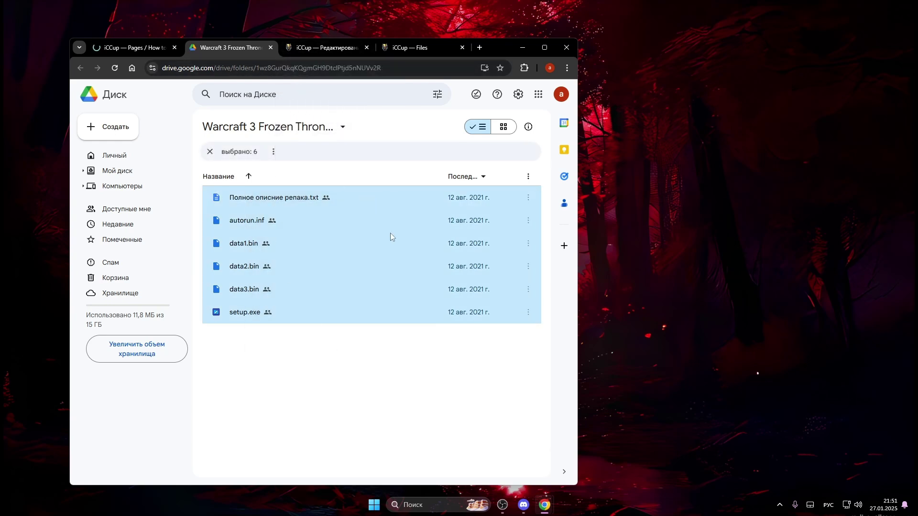
{"action": "left_click", "coordinate": [339, 346]}
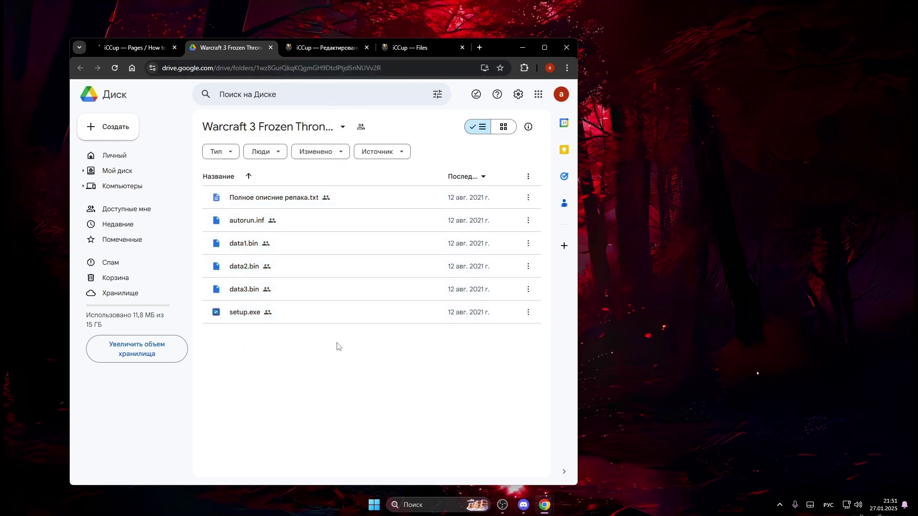
- Return to the iCCup guide and highlight the WarCraft III game-client download row
{"action": "left_click", "coordinate": [149, 48]}
{"action": "left_click", "coordinate": [79, 68]}
{"action": "key", "text": "ctrl+Tab"}
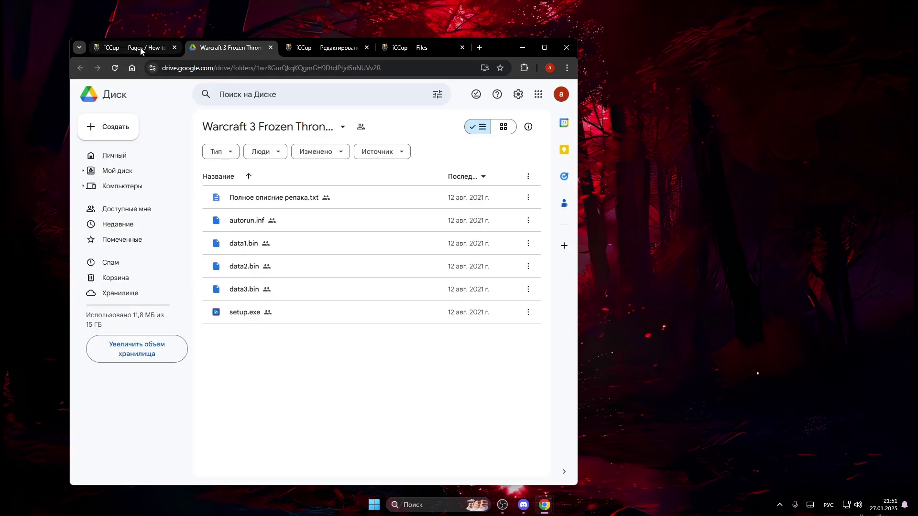
{"action": "left_click", "coordinate": [141, 51]}
{"action": "mouse_move", "coordinate": [418, 304]}
{"action": "left_mouse_down"}
{"action": "mouse_move", "coordinate": [180, 305]}
{"action": "mouse_move", "coordinate": [431, 308]}
{"action": "left_mouse_up"}
{"action": "left_click", "coordinate": [297, 261]}
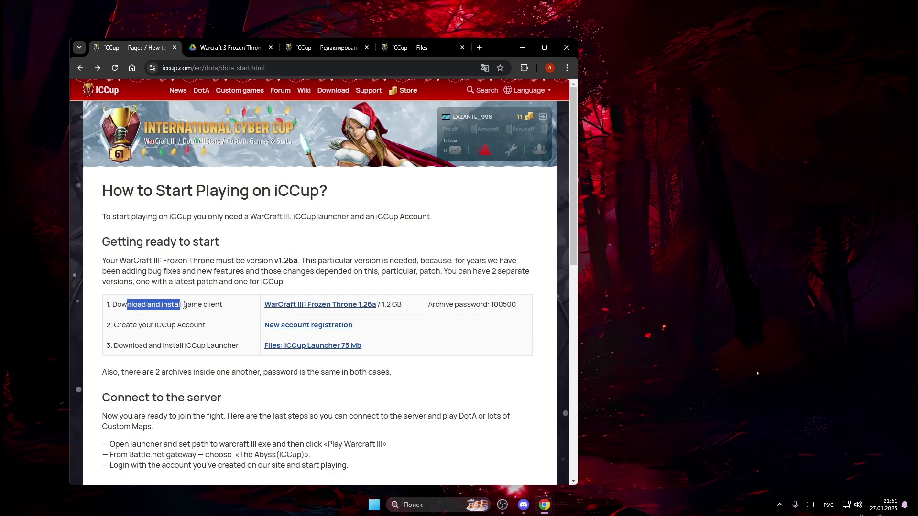
- Clear the selection and move across the tabs to the iCCup Files page
{"action": "left_click", "coordinate": [430, 308]}
{"action": "left_click", "coordinate": [230, 48]}
{"action": "left_click", "coordinate": [323, 47]}
{"action": "scroll", "coordinate": [399, 90], "scroll_direction": "down", "scroll_amount": 3}
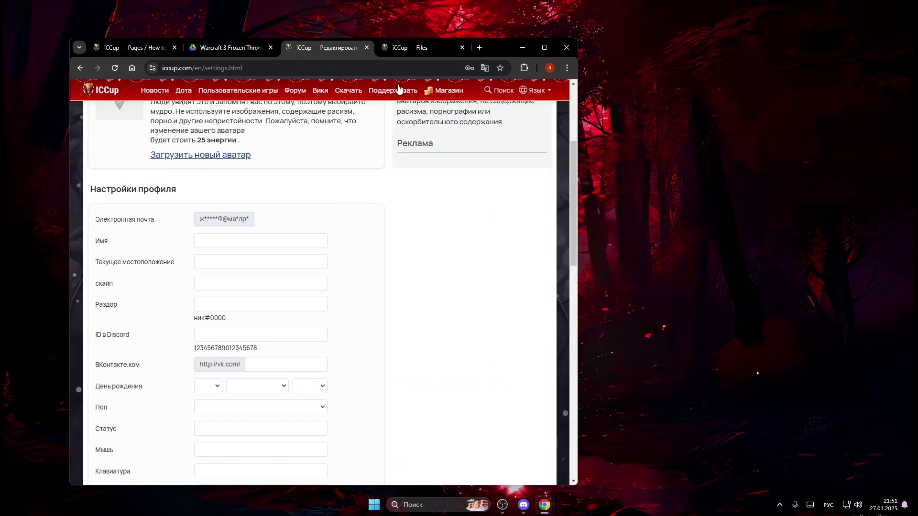
{"action": "left_click", "coordinate": [412, 47]}
{"action": "scroll", "coordinate": [270, 246], "scroll_direction": "down", "scroll_amount": 3}
- Select text in the iCCup Launcher download section, then reveal the hidden tray icons
{"action": "triple_click", "coordinate": [350, 201]}
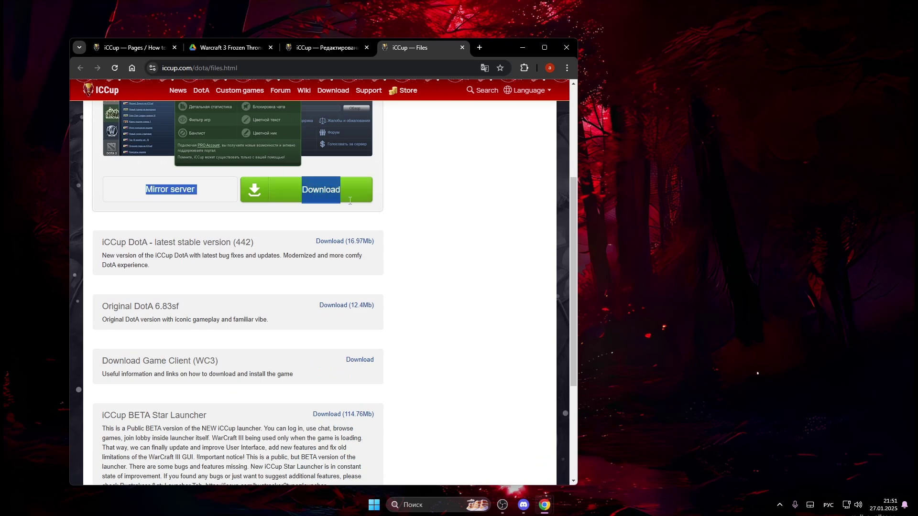
{"action": "left_click", "coordinate": [393, 248]}
{"action": "scroll", "coordinate": [399, 250], "scroll_direction": "up", "scroll_amount": 1}
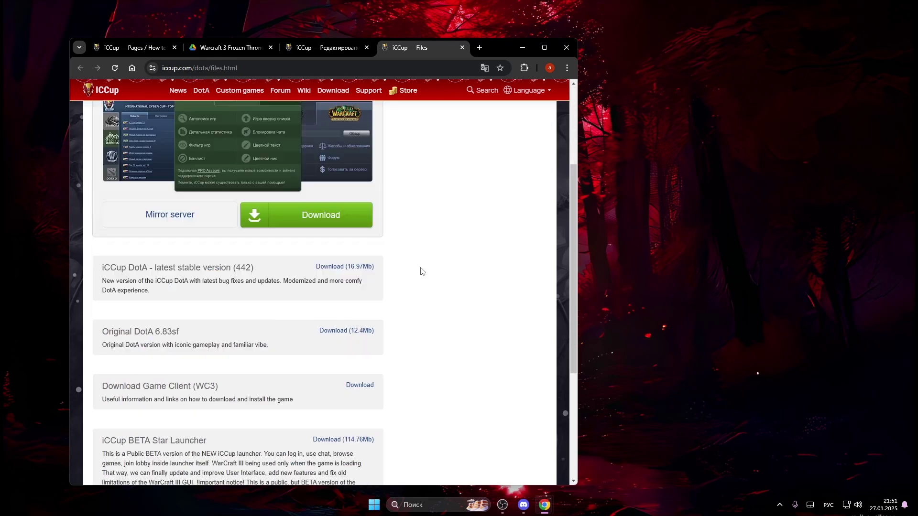
{"action": "scroll", "coordinate": [421, 271], "scroll_direction": "down", "scroll_amount": 1}
{"action": "scroll", "coordinate": [420, 266], "scroll_direction": "up", "scroll_amount": 3}
{"action": "triple_click", "coordinate": [420, 230]}
{"action": "left_click", "coordinate": [466, 305]}
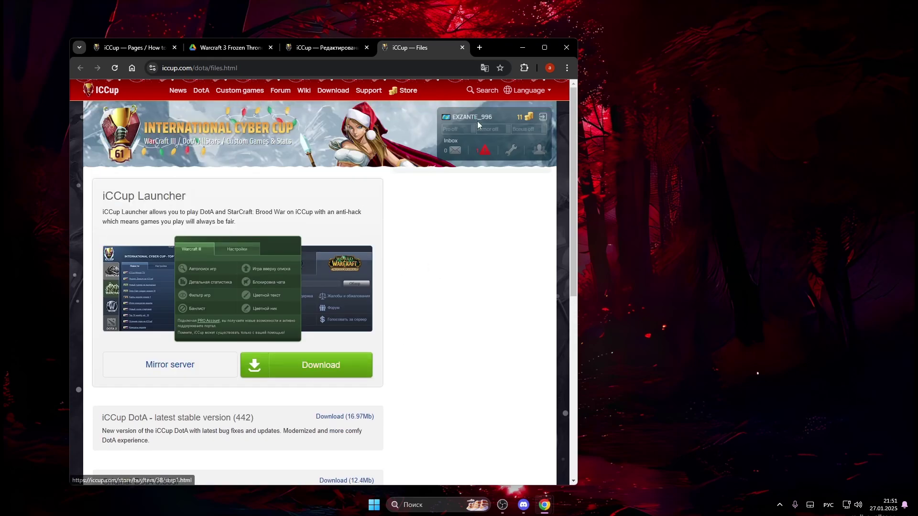
{"action": "left_click", "coordinate": [780, 507]}
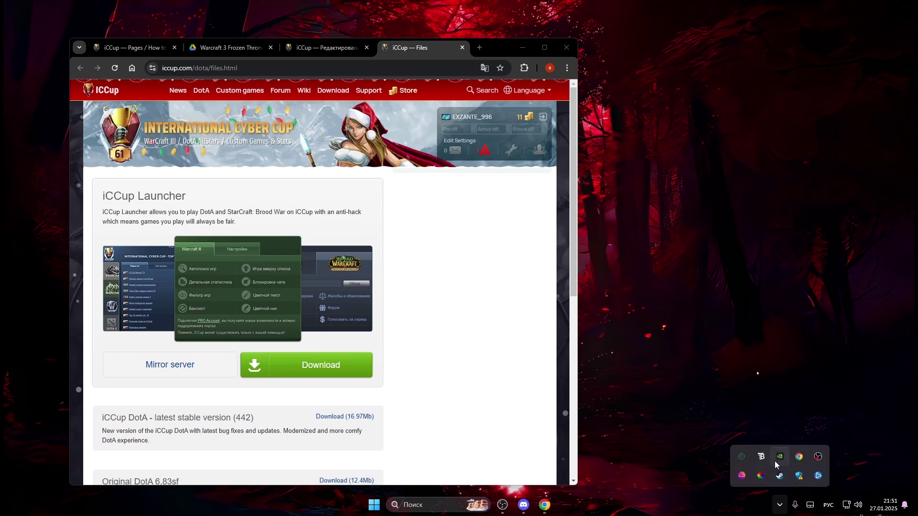
{"action": "left_click", "coordinate": [466, 506]}
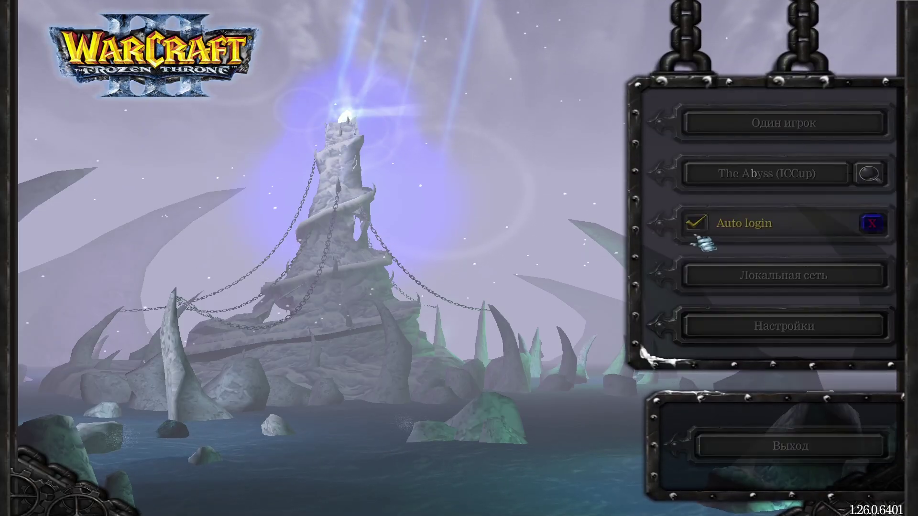
{"action": "left_click", "coordinate": [471, 313]}
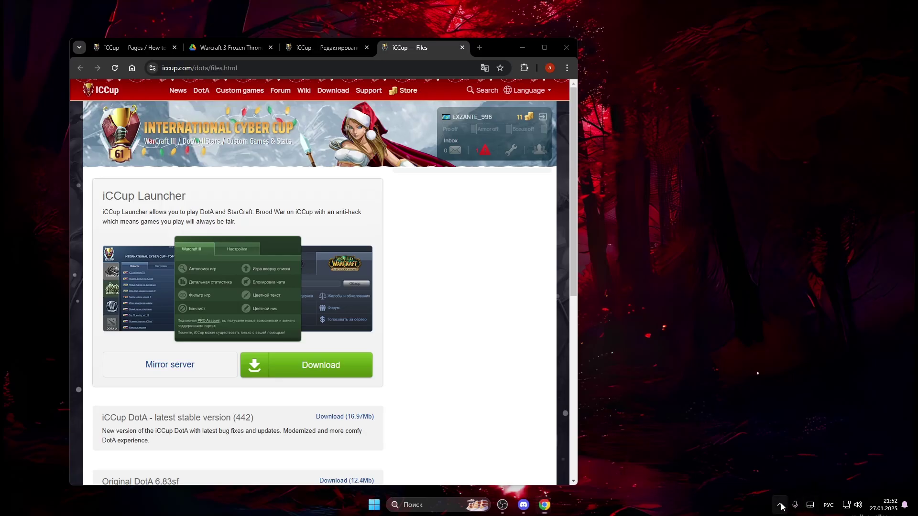
- Bring up the iCCup Launcher and arrange it beside the browser window
{"action": "left_click", "coordinate": [780, 505]}
{"action": "left_click_drag", "start_coordinate": [609, 169], "coordinate": [673, 101]}
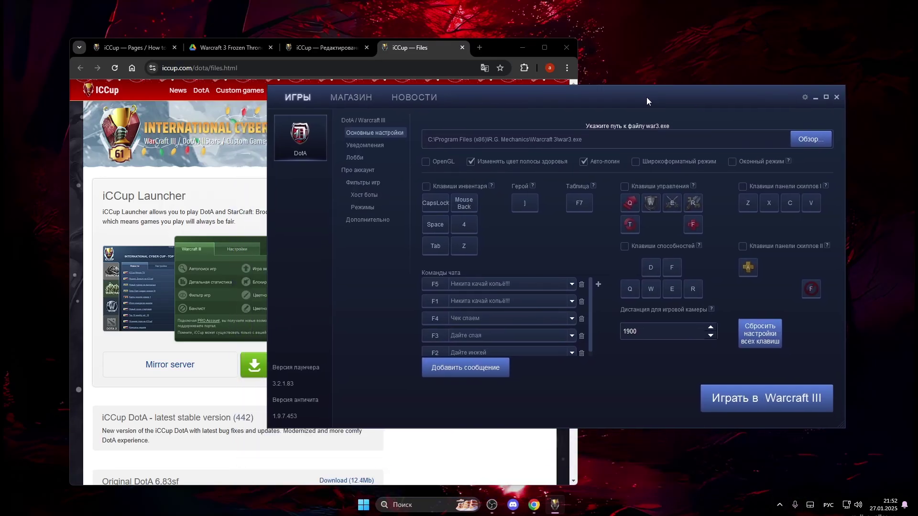
{"action": "left_click_drag", "start_coordinate": [505, 51], "coordinate": [486, 41]}
{"action": "left_click", "coordinate": [635, 100]}
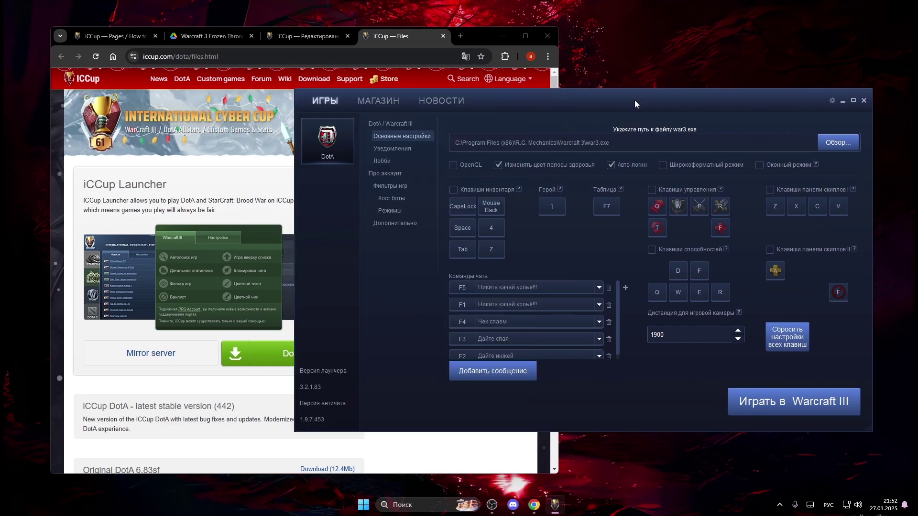
{"action": "left_click_drag", "start_coordinate": [625, 96], "coordinate": [629, 101]}
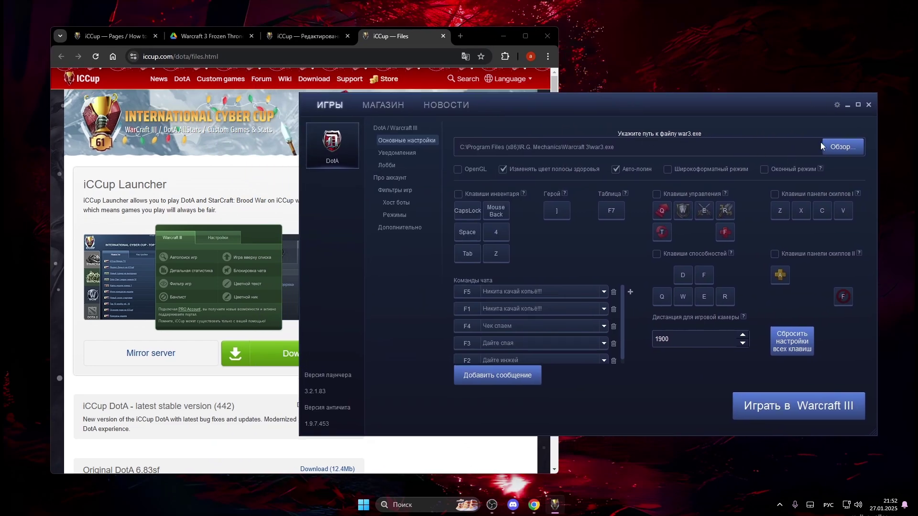
{"action": "left_click_drag", "start_coordinate": [711, 103], "coordinate": [725, 104]}
- Set the launcher's war3.exe path to C:\Program Files (x86)\R.G. Mechanics\Warcraft 3
{"action": "left_click", "coordinate": [846, 151]}
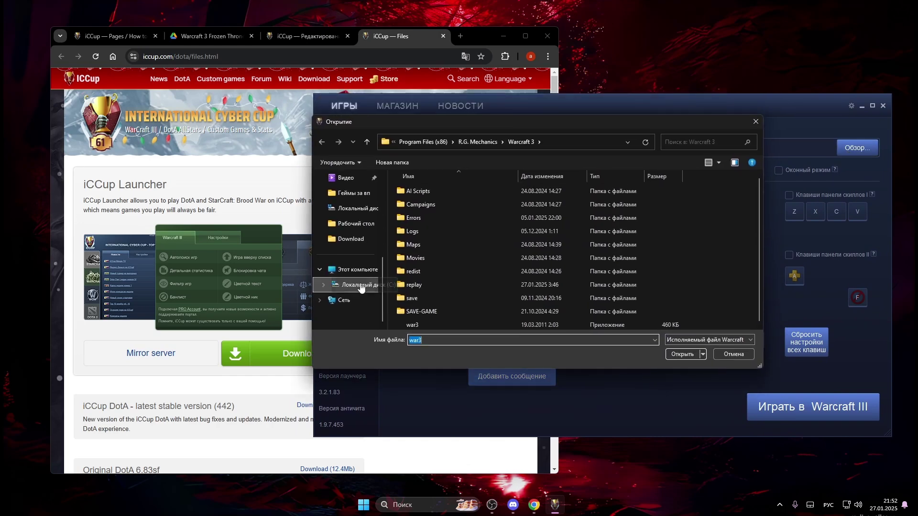
{"action": "left_click", "coordinate": [356, 270]}
{"action": "double_click", "coordinate": [452, 197]}
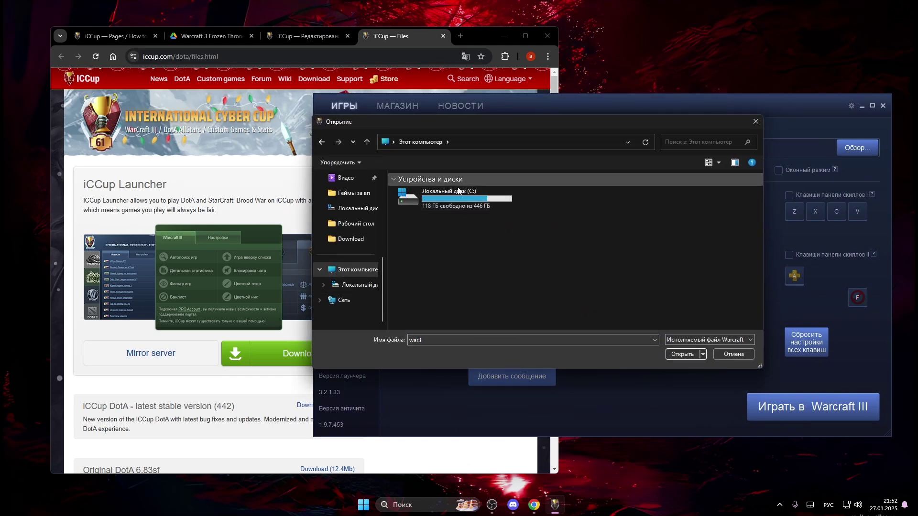
{"action": "double_click", "coordinate": [444, 255]}
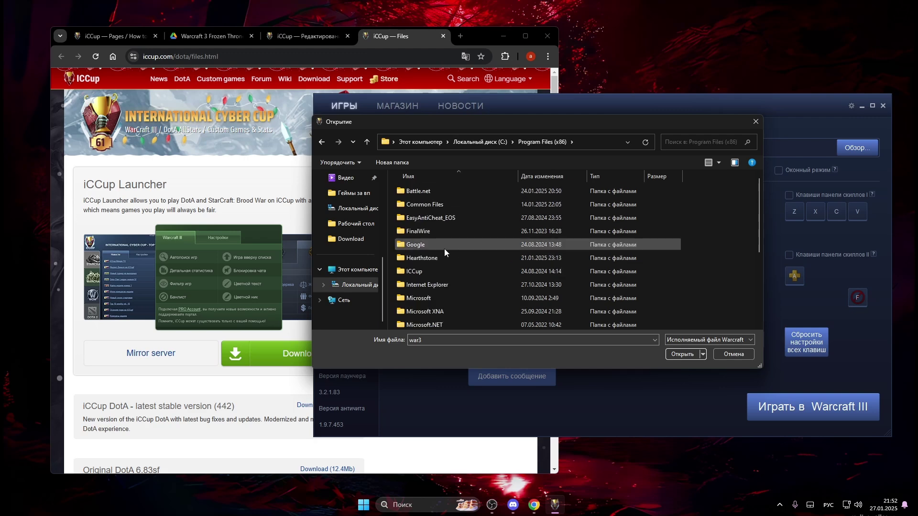
{"action": "scroll", "coordinate": [437, 263], "scroll_direction": "down", "scroll_amount": 3}
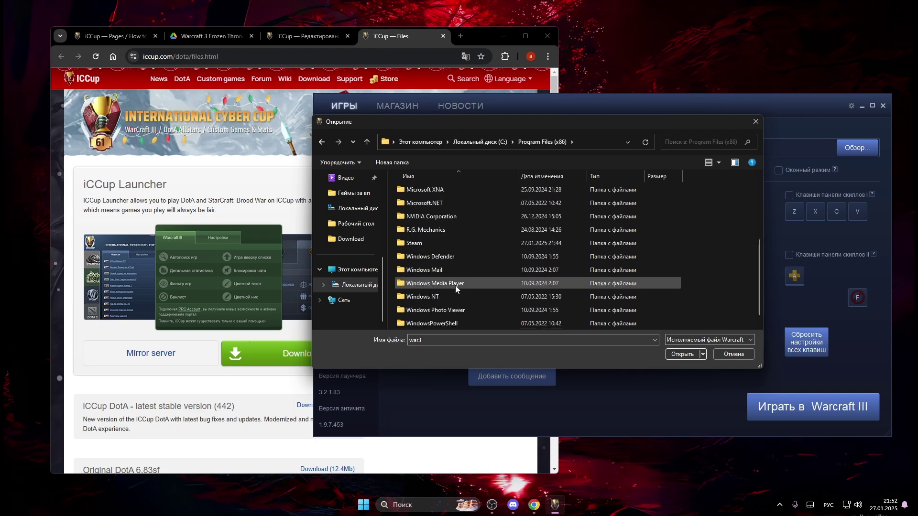
{"action": "scroll", "coordinate": [455, 285], "scroll_direction": "down", "scroll_amount": 1}
{"action": "scroll", "coordinate": [459, 270], "scroll_direction": "up", "scroll_amount": 3}
{"action": "scroll", "coordinate": [455, 290], "scroll_direction": "down", "scroll_amount": 3}
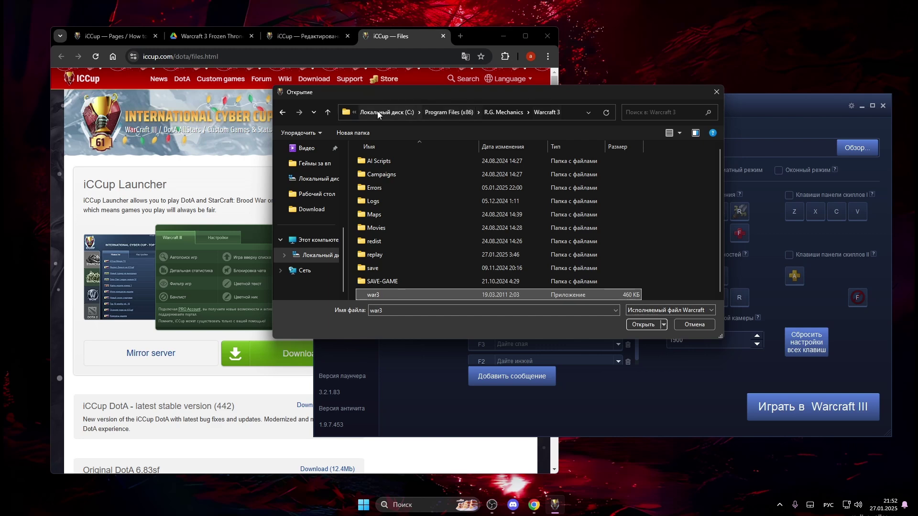
{"action": "left_click", "coordinate": [644, 324]}
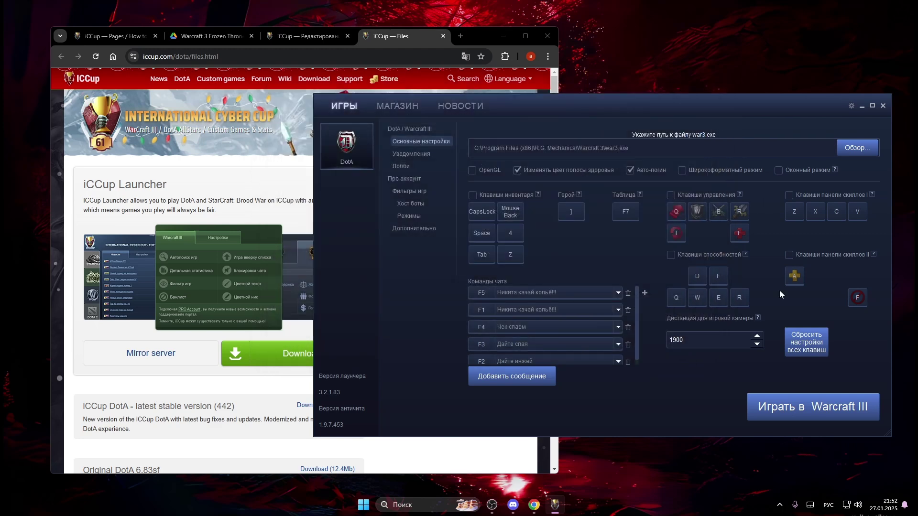
- Move the launcher aside and start Warcraft III from its tray menu
{"action": "left_click_drag", "start_coordinate": [707, 126], "coordinate": [617, 118]}
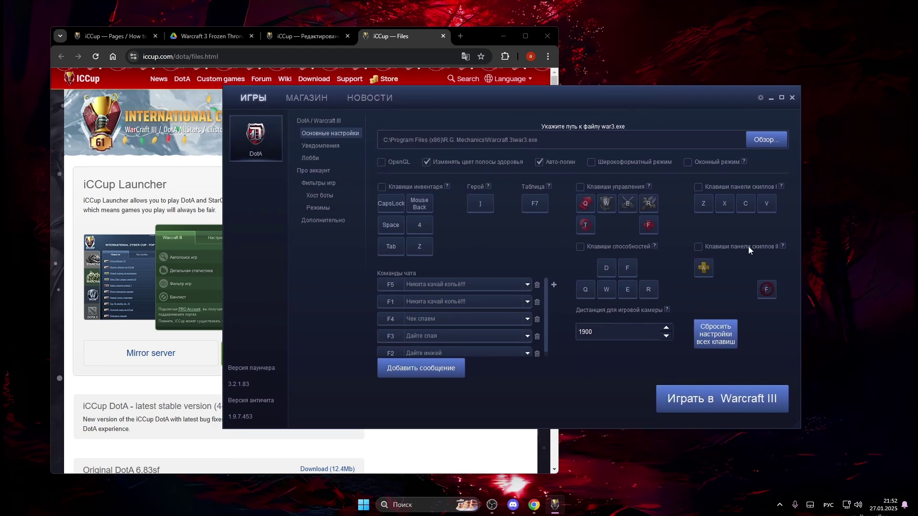
{"action": "left_click", "coordinate": [780, 505]}
{"action": "right_click", "coordinate": [743, 476]}
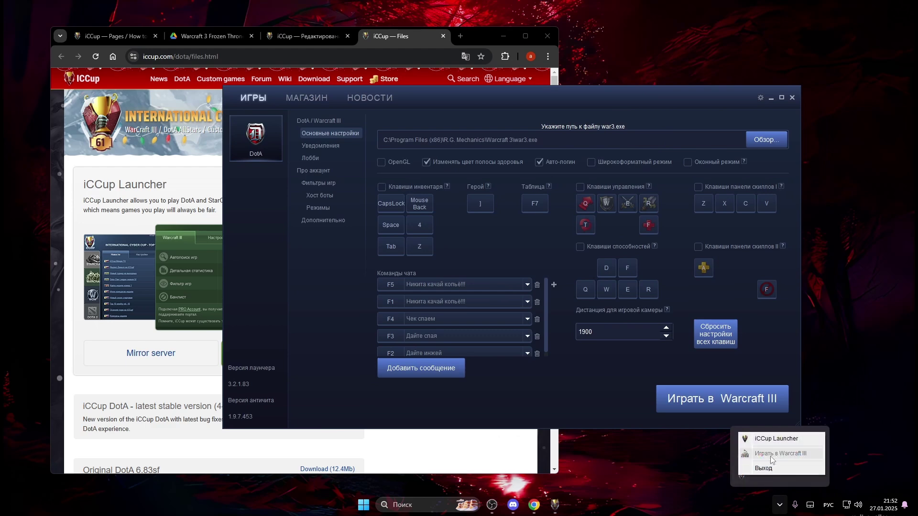
{"action": "left_click", "coordinate": [771, 457]}
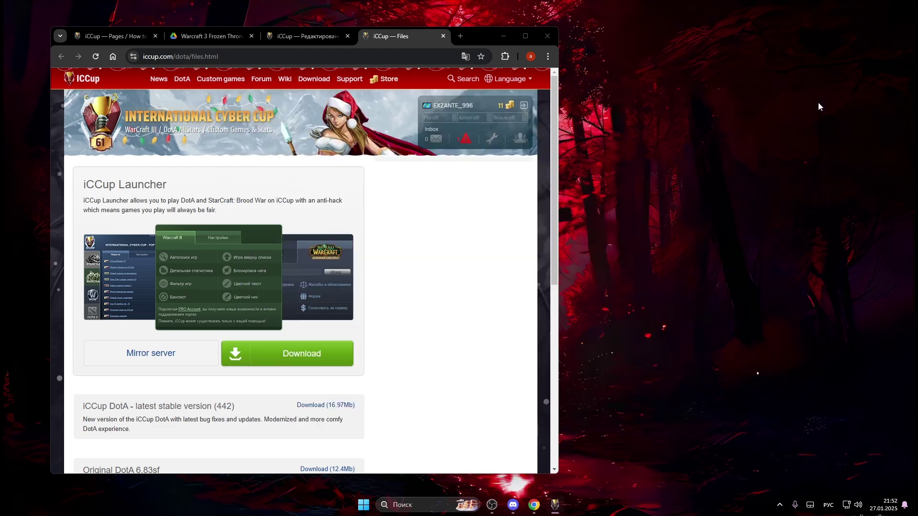
- Go through the browser tabs to the iCCup settings page and clear the e-mail selection
{"action": "left_click", "coordinate": [232, 45]}
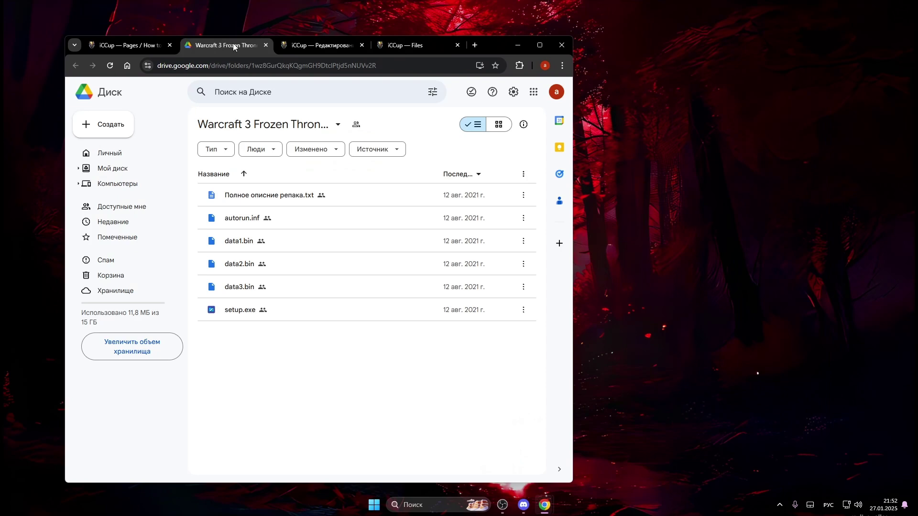
{"action": "left_click", "coordinate": [319, 45]}
{"action": "left_click", "coordinate": [129, 44]}
{"action": "key", "text": "ctrl+3"}
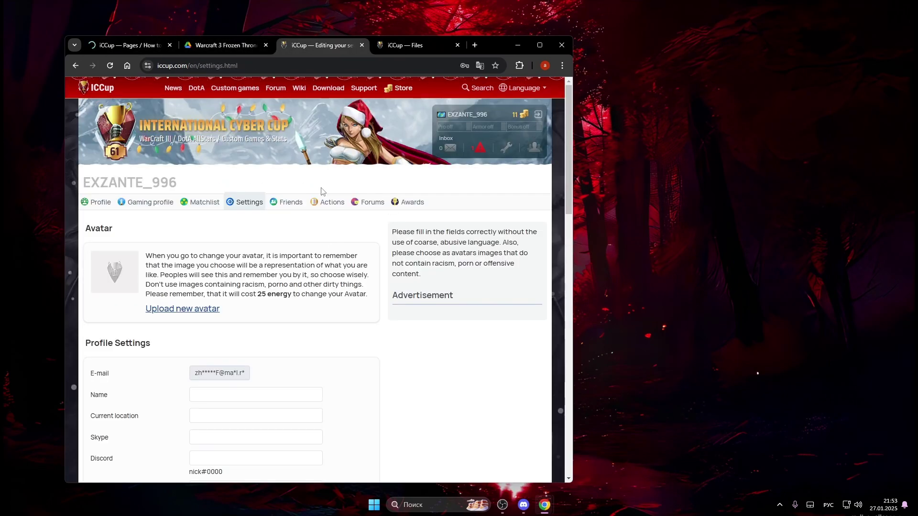
{"action": "scroll", "coordinate": [349, 323], "scroll_direction": "down", "scroll_amount": 3}
{"action": "left_click_drag", "start_coordinate": [251, 197], "coordinate": [164, 194]}
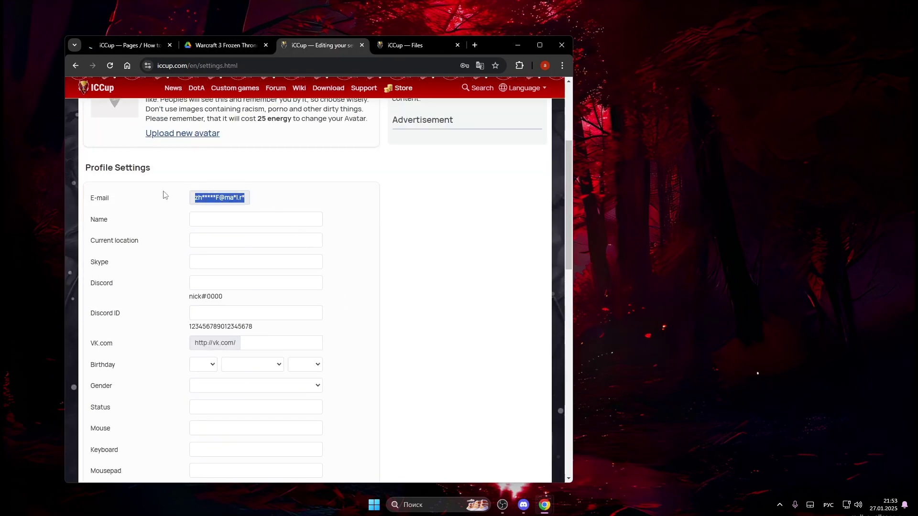
{"action": "left_click", "coordinate": [337, 218]}
{"action": "scroll", "coordinate": [339, 217], "scroll_direction": "up", "scroll_amount": 3}
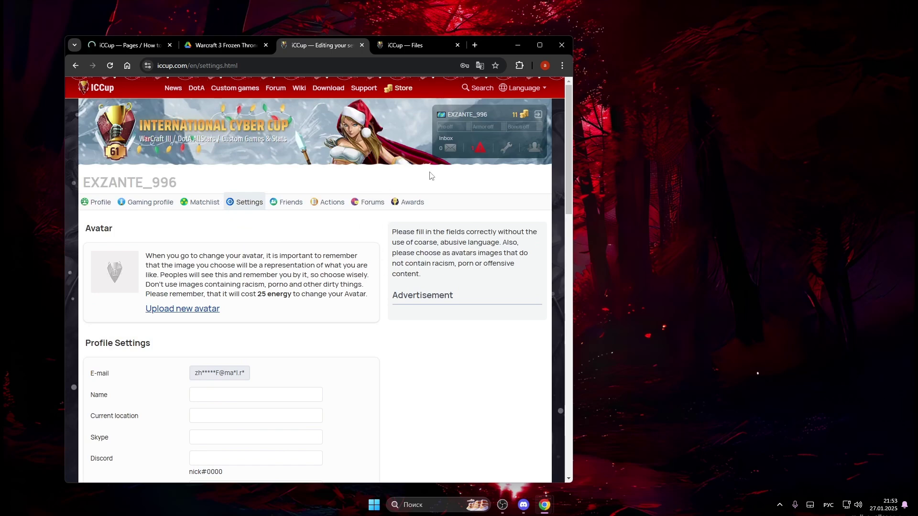
{"action": "scroll", "coordinate": [266, 324], "scroll_direction": "down", "scroll_amount": 2}
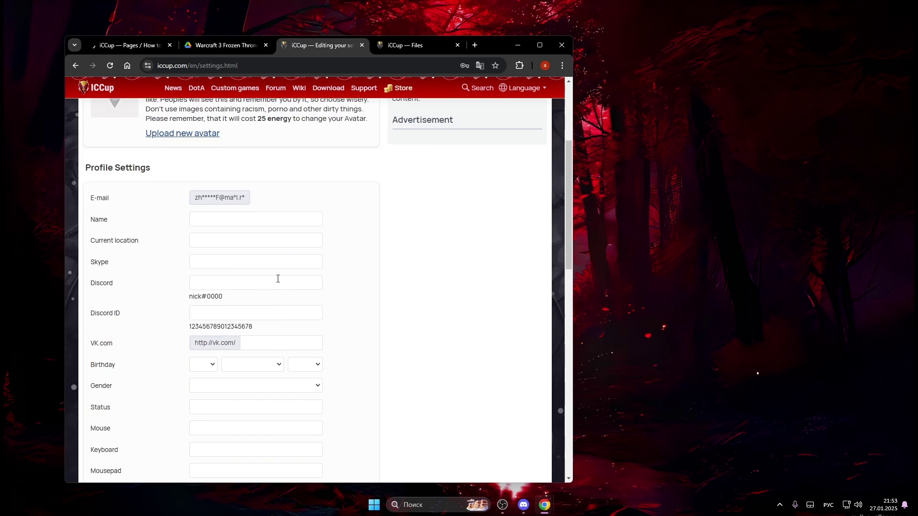
{"action": "left_click_drag", "start_coordinate": [276, 209], "coordinate": [182, 188]}
{"action": "scroll", "coordinate": [287, 226], "scroll_direction": "down", "scroll_amount": 2}
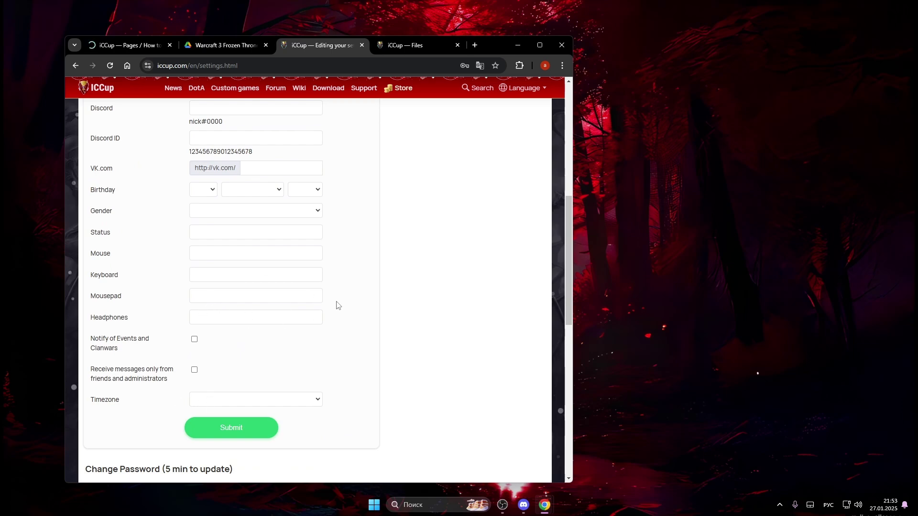
{"action": "scroll", "coordinate": [475, 228], "scroll_direction": "up", "scroll_amount": 4}
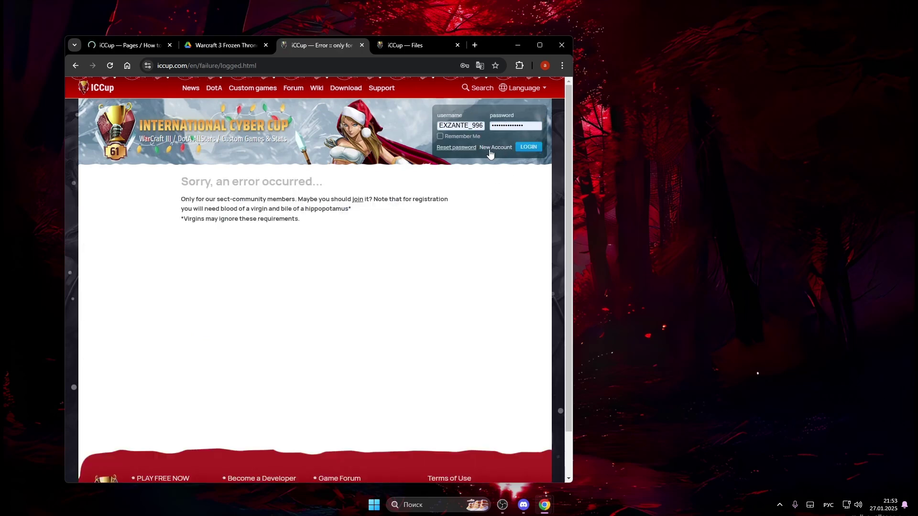
- Open the iCCup registration page and pass the coloured-number captcha test
{"action": "left_click", "coordinate": [491, 153]}
{"action": "left_click", "coordinate": [332, 256]}
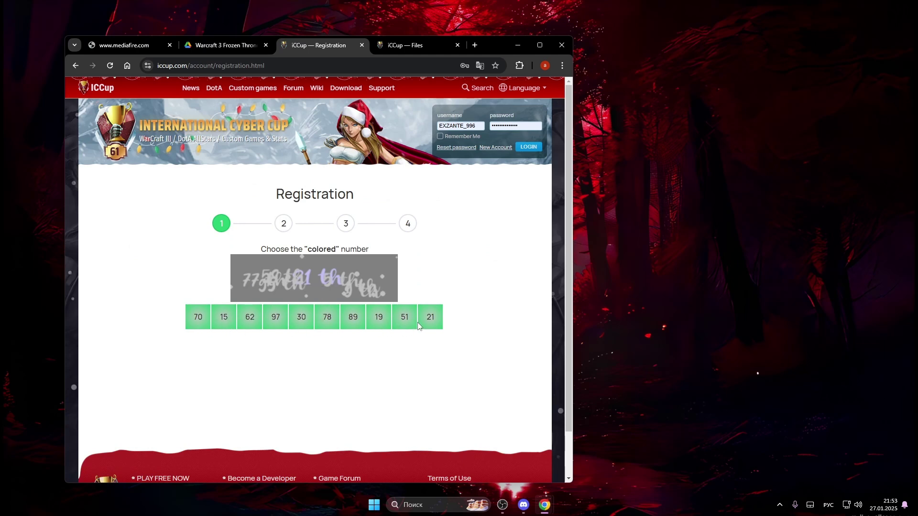
{"action": "left_click", "coordinate": [430, 321]}
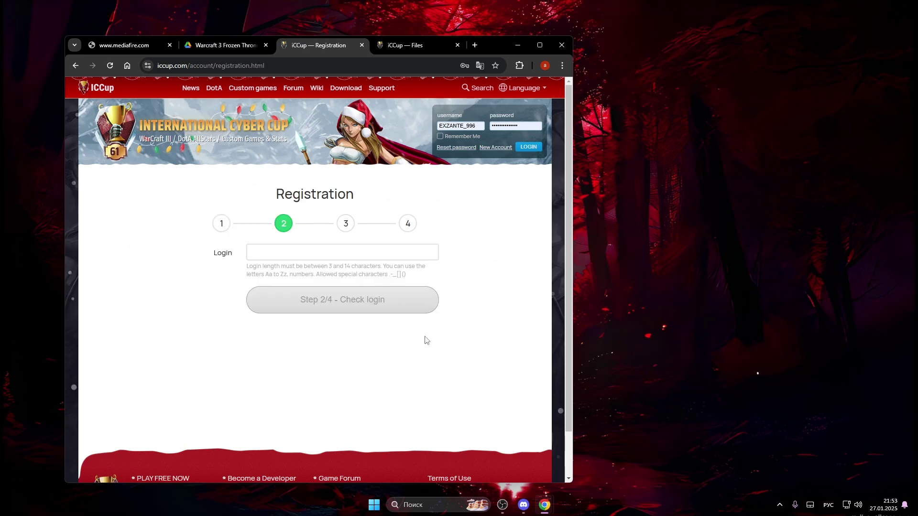
{"action": "left_click", "coordinate": [333, 256]}
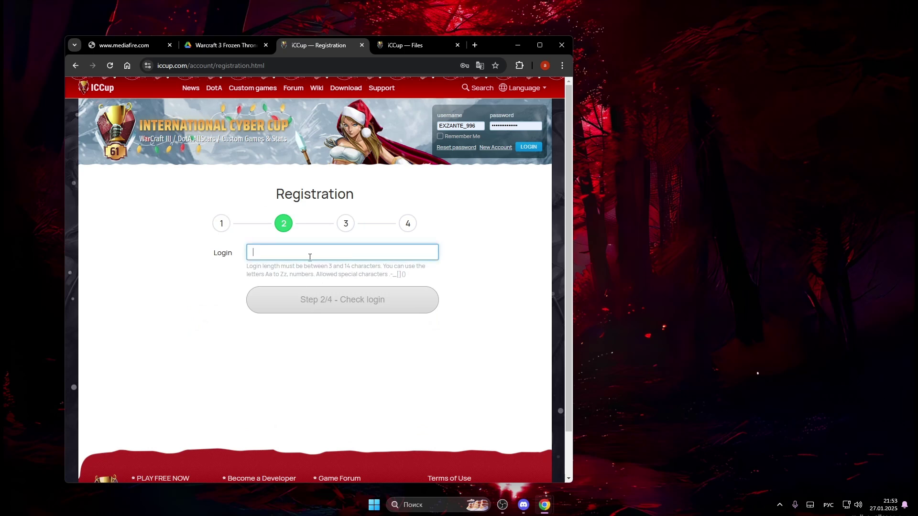
{"action": "type", "text": "7842"}
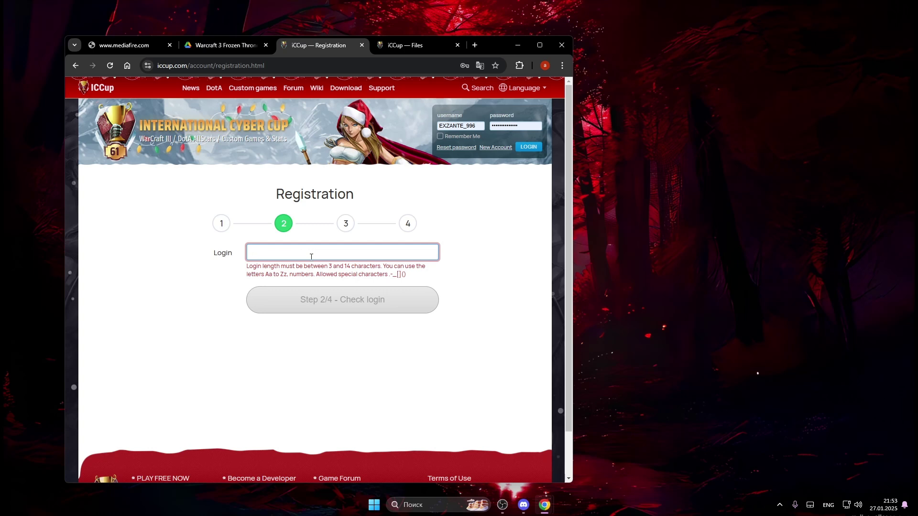
{"action": "type", "text": "EXZANTE_995"}
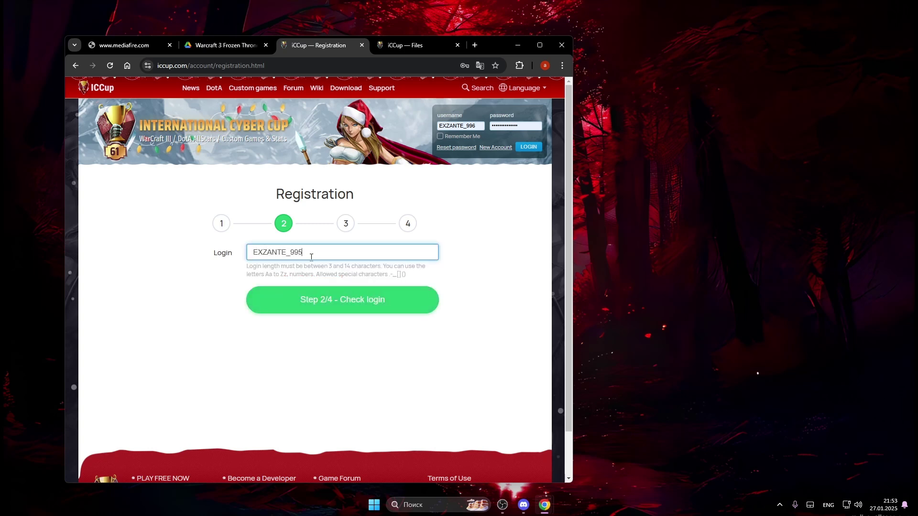
- Get the revised login past the availability check and enter the password twice
{"action": "left_click", "coordinate": [330, 288]}
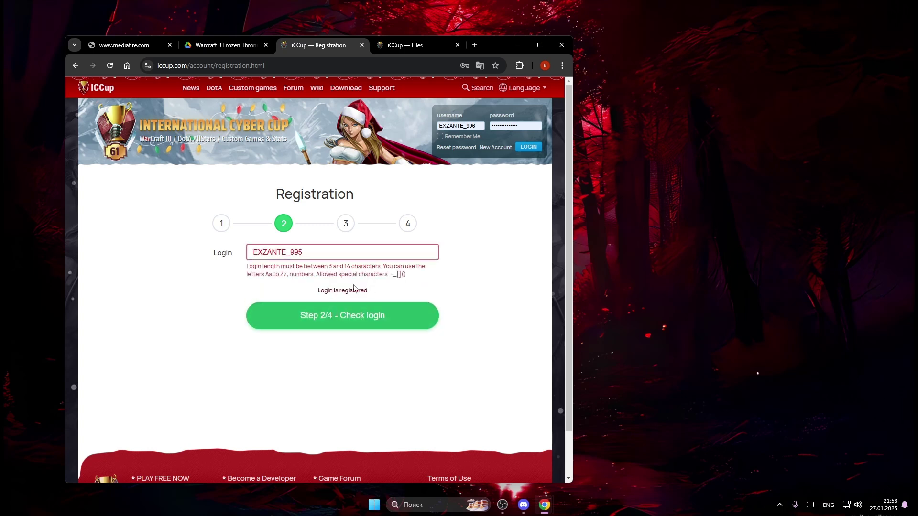
{"action": "left_click", "coordinate": [347, 248]}
{"action": "type", "text": "4"}
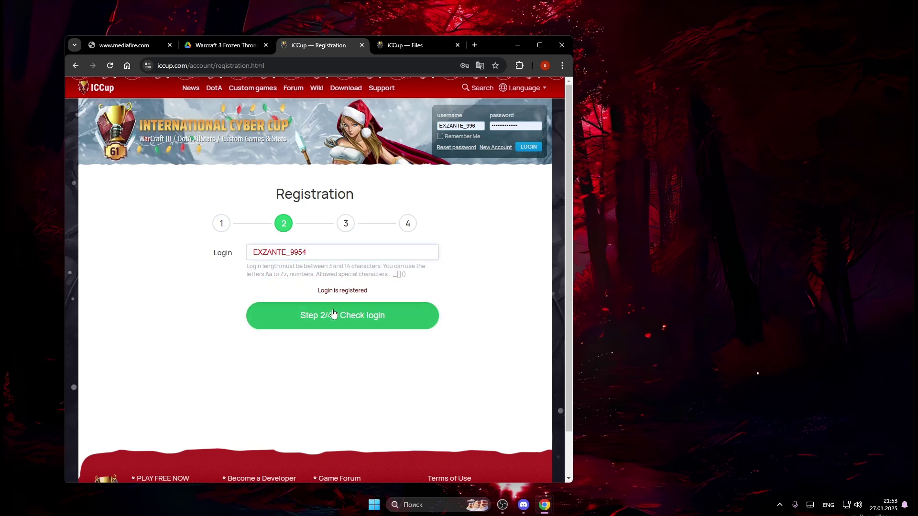
{"action": "left_click", "coordinate": [288, 296]}
{"action": "scroll", "coordinate": [289, 296], "scroll_direction": "down", "scroll_amount": 2}
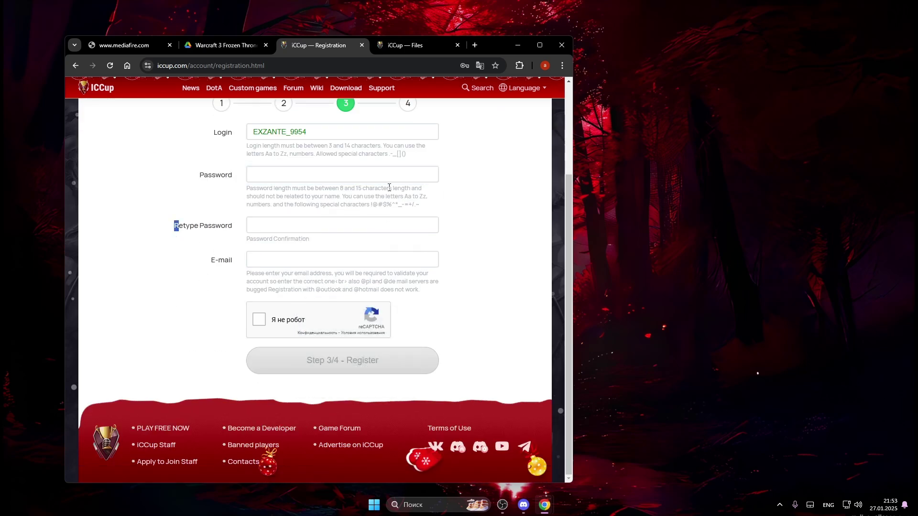
{"action": "left_click", "coordinate": [288, 174]}
{"action": "type", "text": "************"}
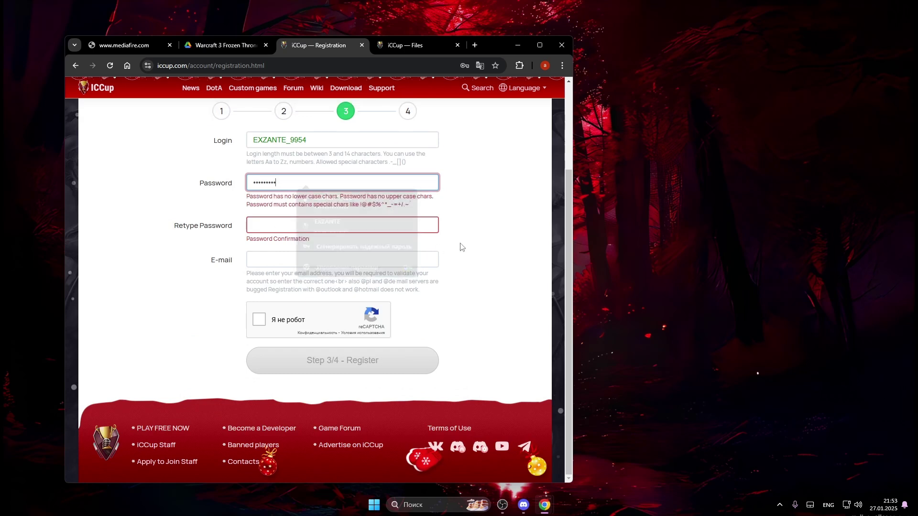
{"action": "key", "text": "Tab"}
{"action": "type", "text": "***********"}
{"action": "key", "text": "Tab"}
{"action": "type", "text": "42314"}
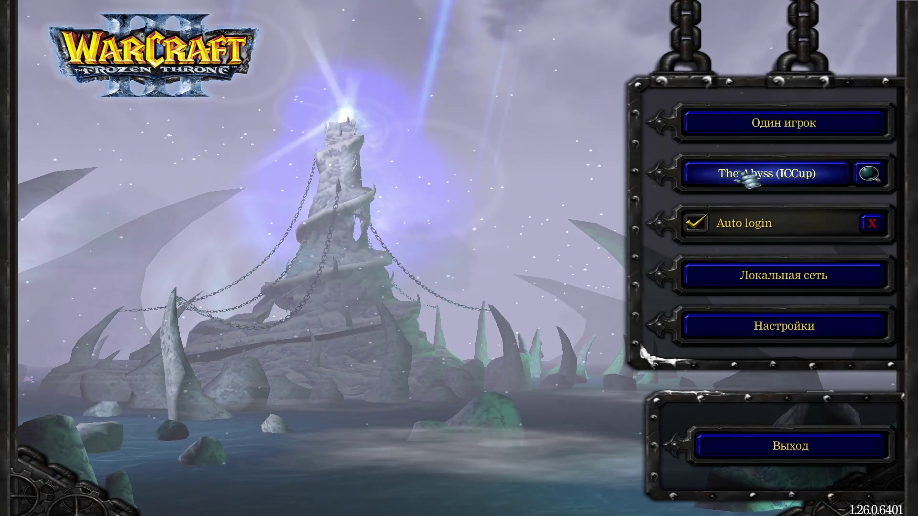
- Log into The Abyss (ICCup), retrying the password after the wrong-password notice
{"action": "left_click", "coordinate": [746, 176]}
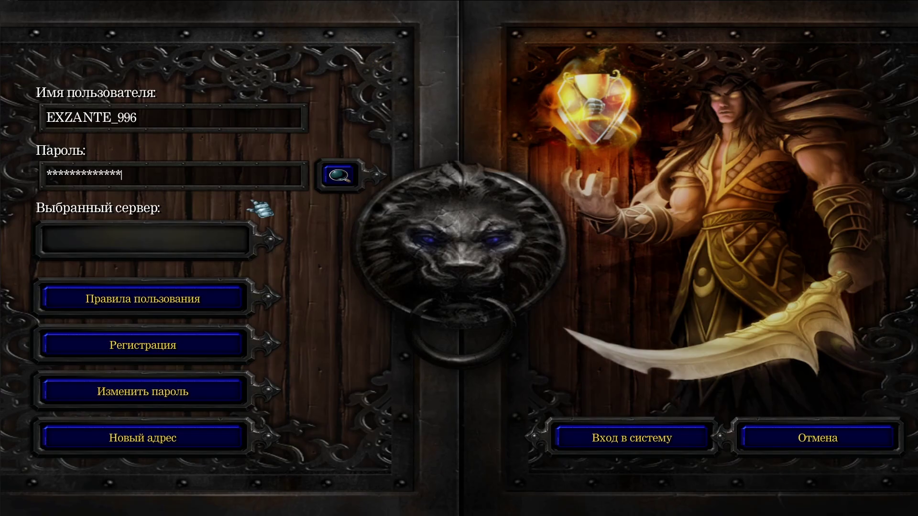
{"action": "key", "text": "Return"}
{"action": "left_click", "coordinate": [367, 284]}
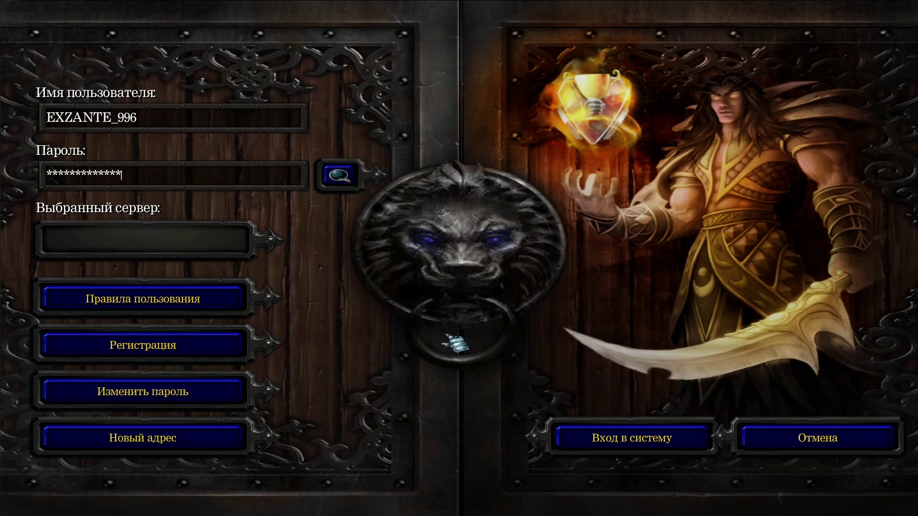
{"action": "key", "text": "Return"}
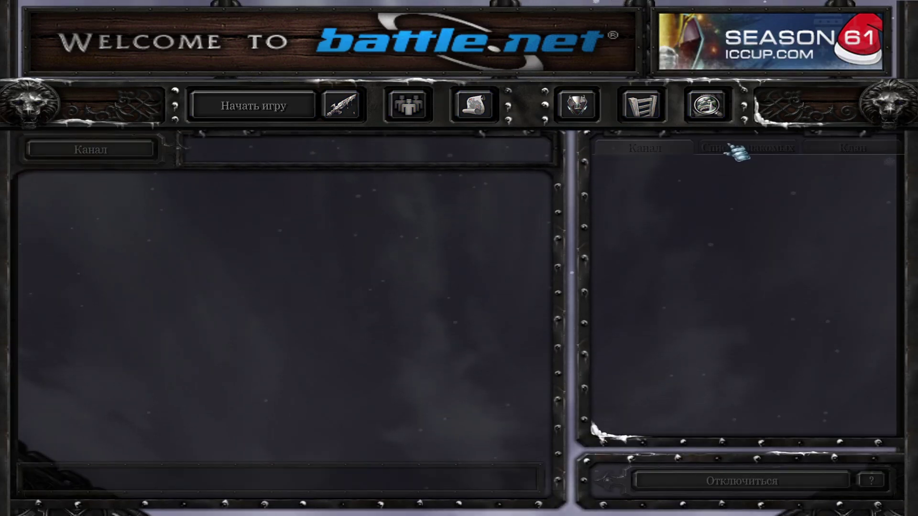
{"action": "scroll", "coordinate": [725, 301], "scroll_direction": "down", "scroll_amount": 1}
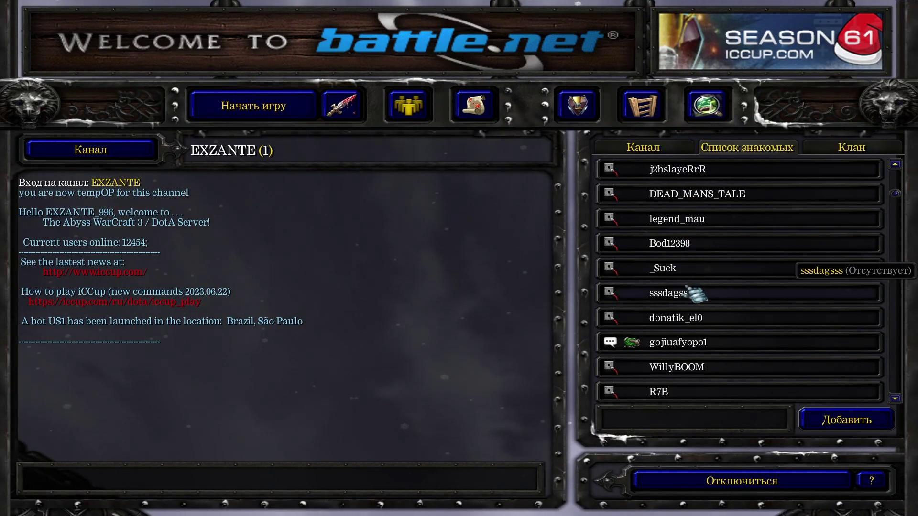
{"action": "scroll", "coordinate": [711, 273], "scroll_direction": "down", "scroll_amount": 5}
{"action": "scroll", "coordinate": [707, 244], "scroll_direction": "down", "scroll_amount": 3}
{"action": "scroll", "coordinate": [707, 244], "scroll_direction": "down", "scroll_amount": 2}
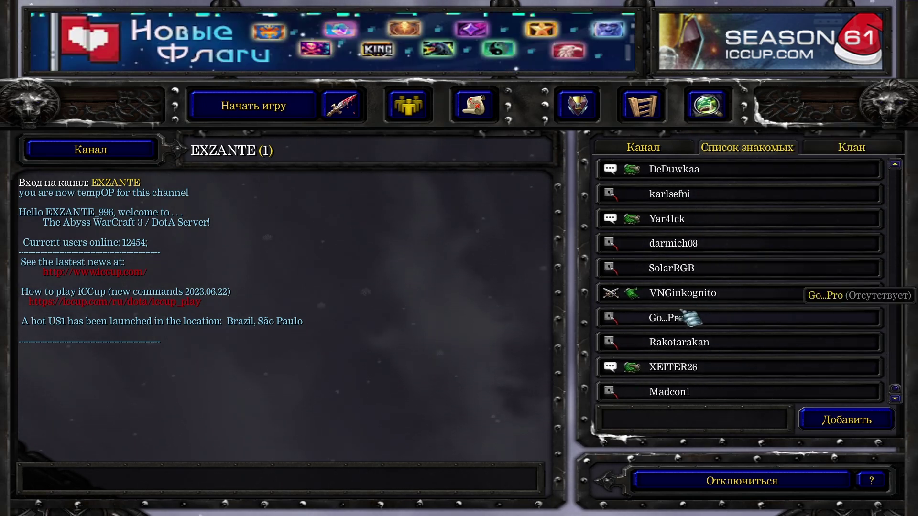
{"action": "scroll", "coordinate": [703, 316], "scroll_direction": "up", "scroll_amount": 1}
{"action": "scroll", "coordinate": [702, 344], "scroll_direction": "up", "scroll_amount": 4}
- Enable and then disable Follow friend for a listed friend, then go to Custom Game
{"action": "right_click", "coordinate": [673, 228]}
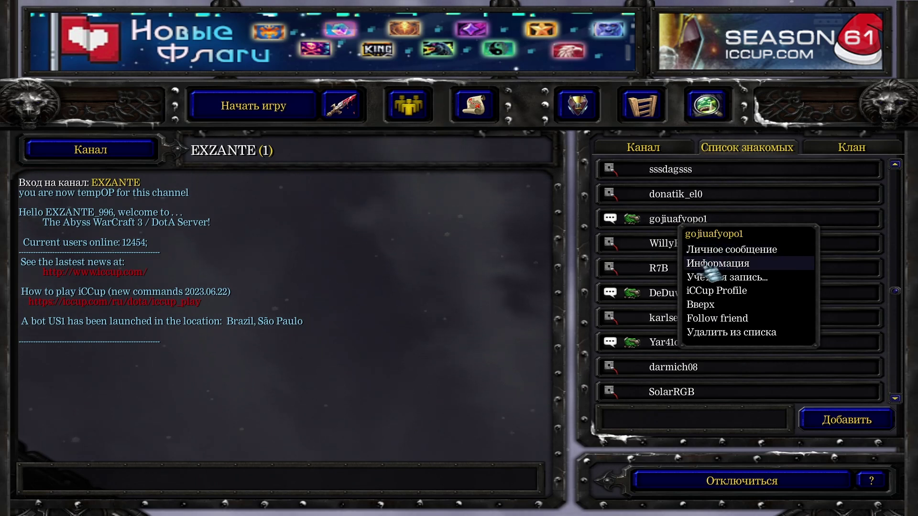
{"action": "left_click", "coordinate": [706, 319]}
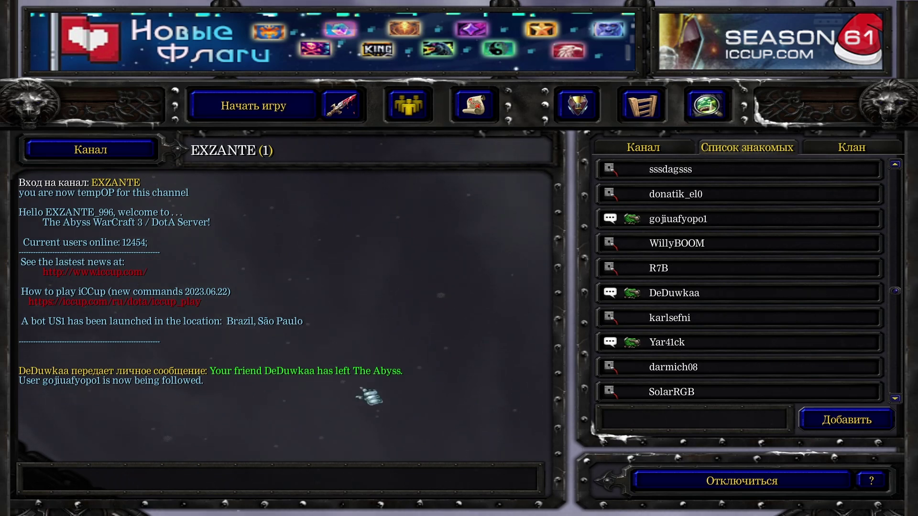
{"action": "right_click", "coordinate": [666, 219]}
{"action": "left_click", "coordinate": [709, 320]}
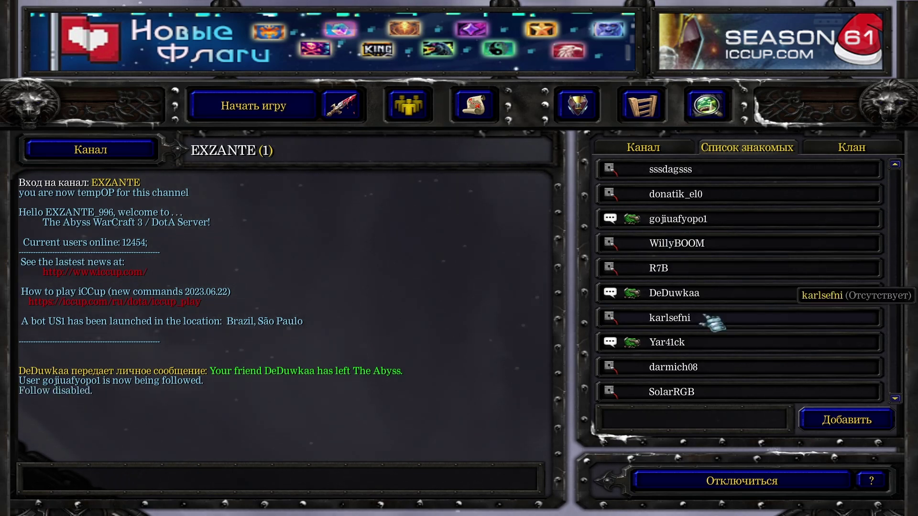
{"action": "mouse_move", "coordinate": [475, 105]}
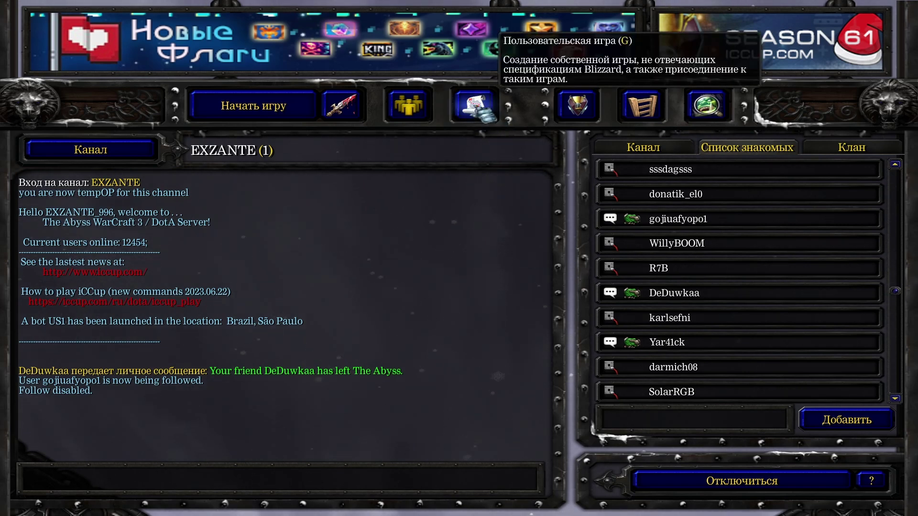
{"action": "left_click", "coordinate": [480, 108]}
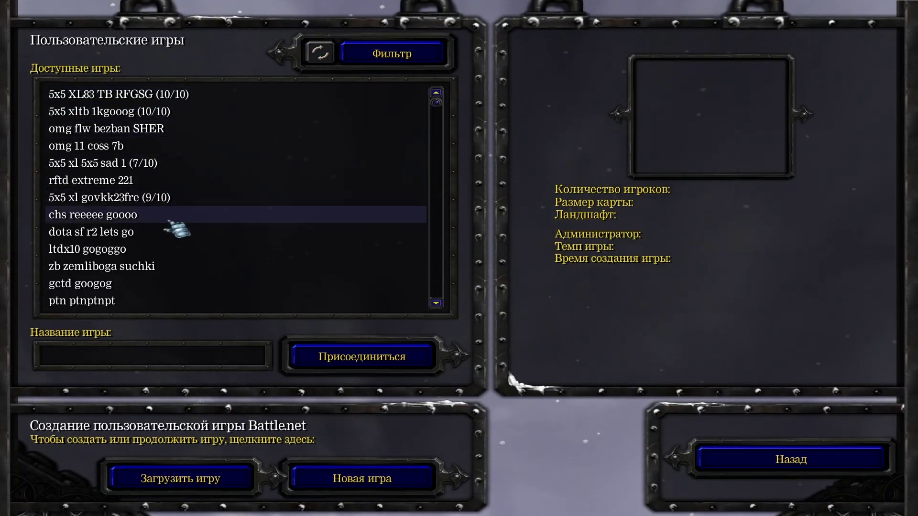
{"action": "scroll", "coordinate": [179, 231], "scroll_direction": "down", "scroll_amount": 1}
{"action": "scroll", "coordinate": [183, 221], "scroll_direction": "down", "scroll_amount": 1}
{"action": "scroll", "coordinate": [208, 226], "scroll_direction": "down", "scroll_amount": 2}
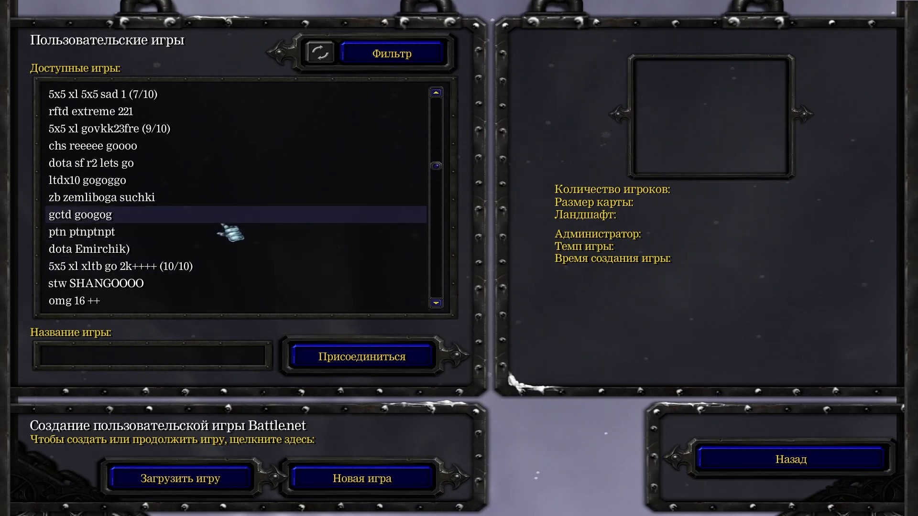
{"action": "scroll", "coordinate": [232, 251], "scroll_direction": "down", "scroll_amount": 3}
{"action": "scroll", "coordinate": [227, 244], "scroll_direction": "down", "scroll_amount": 1}
{"action": "scroll", "coordinate": [208, 252], "scroll_direction": "down", "scroll_amount": 3}
{"action": "scroll", "coordinate": [211, 245], "scroll_direction": "down", "scroll_amount": 1}
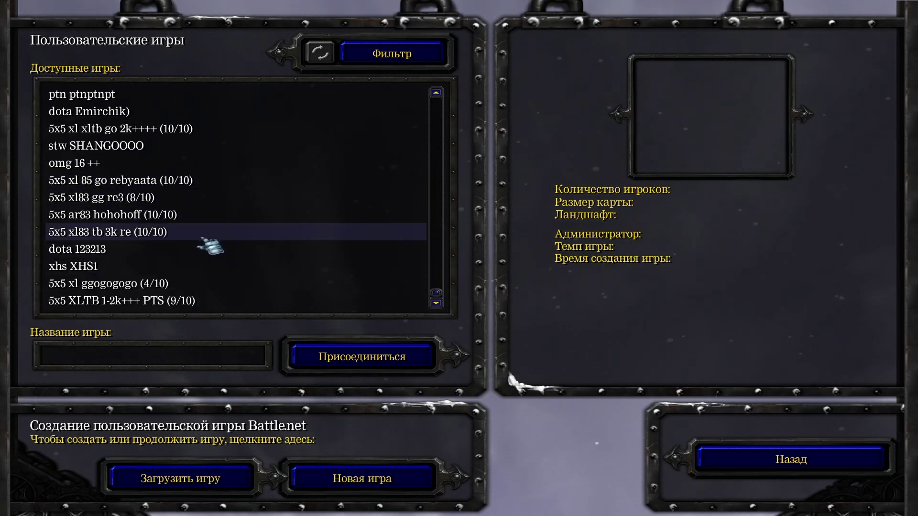
{"action": "scroll", "coordinate": [273, 194], "scroll_direction": "up", "scroll_amount": 5}
{"action": "scroll", "coordinate": [258, 237], "scroll_direction": "up", "scroll_amount": 4}
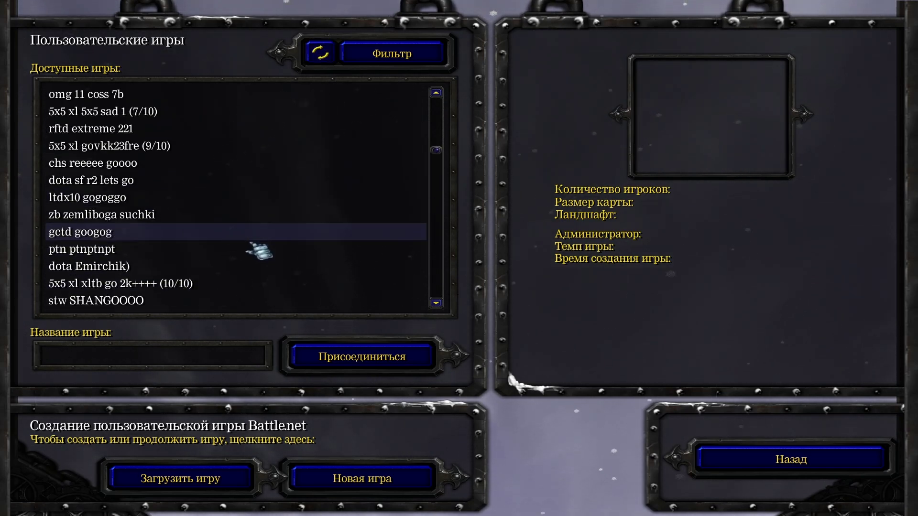
{"action": "scroll", "coordinate": [216, 229], "scroll_direction": "up", "scroll_amount": 5}
- Browse the custom games and the dota gogo game details, then leave via Назад
{"action": "left_click", "coordinate": [160, 213]}
{"action": "left_click", "coordinate": [137, 165]}
{"action": "scroll", "coordinate": [141, 194], "scroll_direction": "up", "scroll_amount": 3}
{"action": "left_click", "coordinate": [123, 180]}
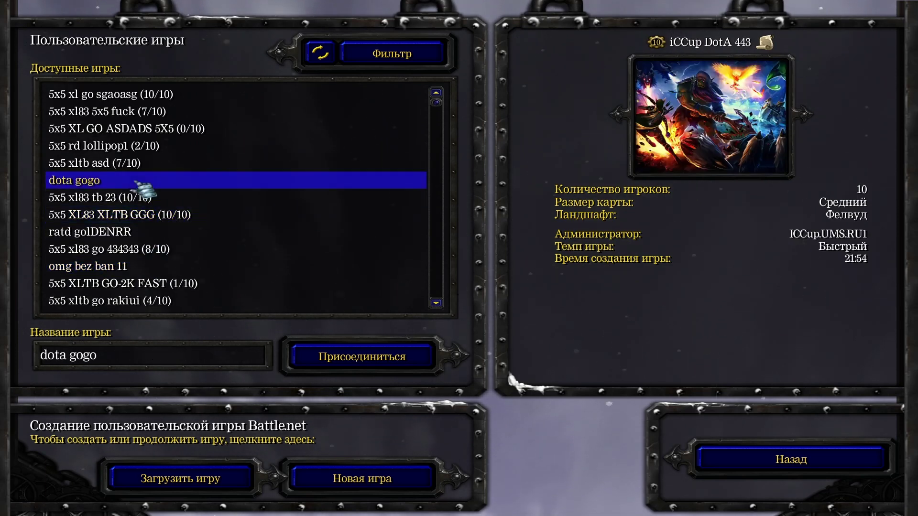
{"action": "scroll", "coordinate": [153, 229], "scroll_direction": "down", "scroll_amount": 3}
{"action": "scroll", "coordinate": [168, 247], "scroll_direction": "down", "scroll_amount": 2}
{"action": "scroll", "coordinate": [172, 262], "scroll_direction": "down", "scroll_amount": 4}
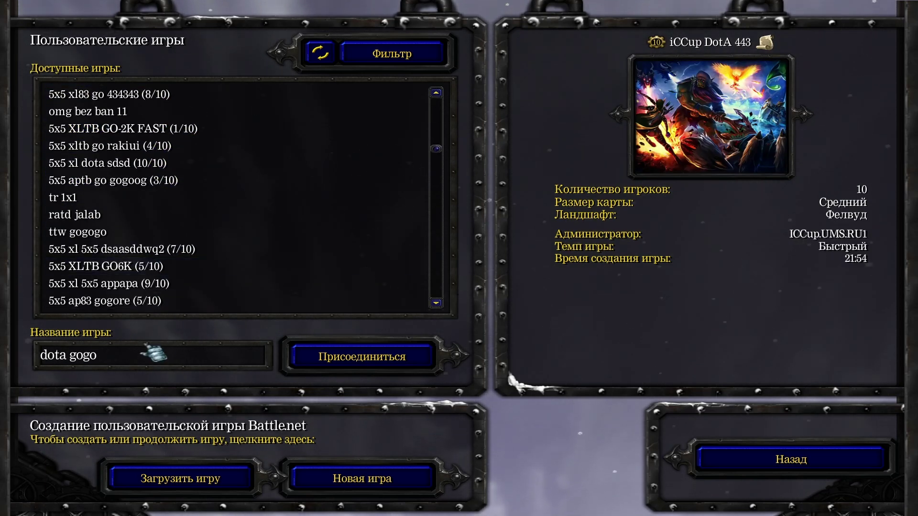
{"action": "left_click_drag", "start_coordinate": [154, 353], "coordinate": [38, 355]}
{"action": "type", "text": "VNGVN"}
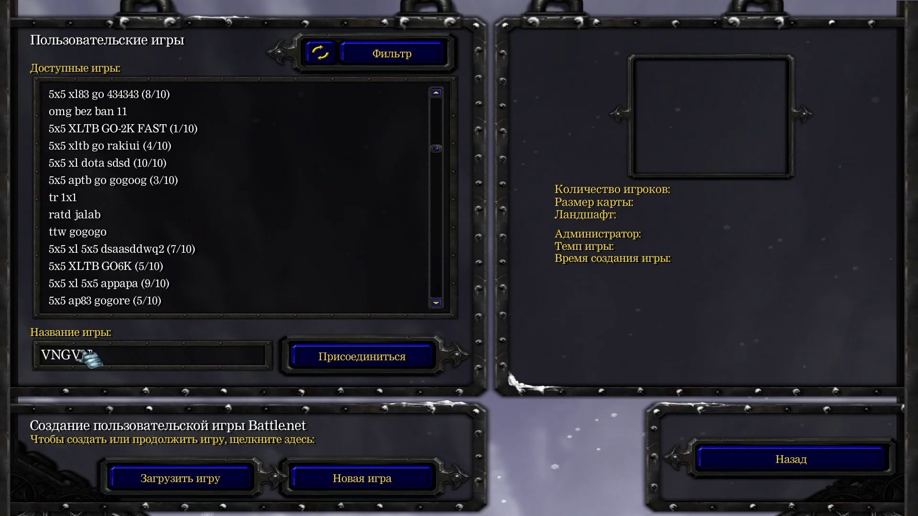
{"action": "type", "text": " VNG VNG"}
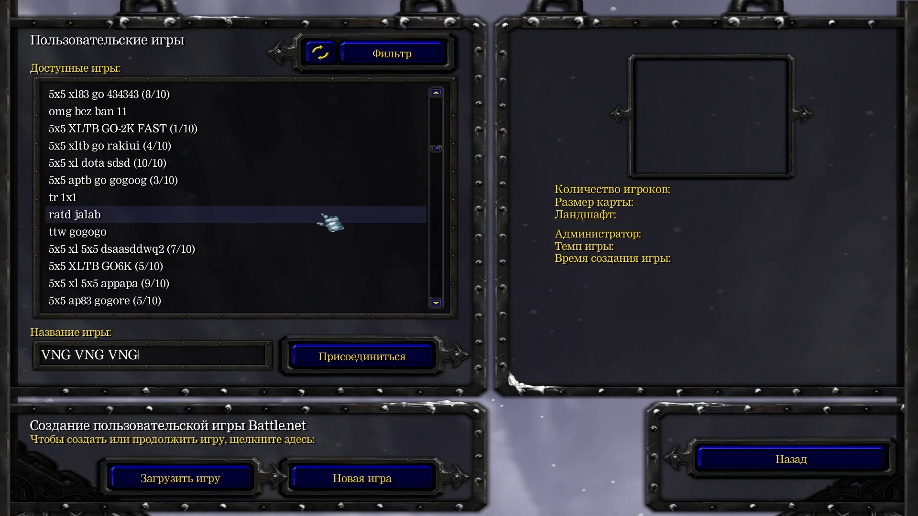
{"action": "key", "text": "ctrl+shift+Left"}
{"action": "key", "text": "ctrl+shift+Left"}
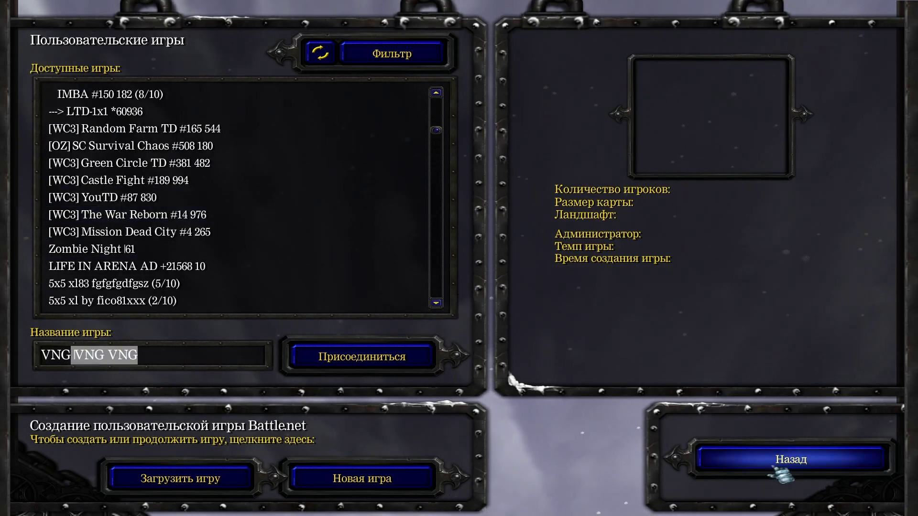
{"action": "left_click", "coordinate": [773, 468]}
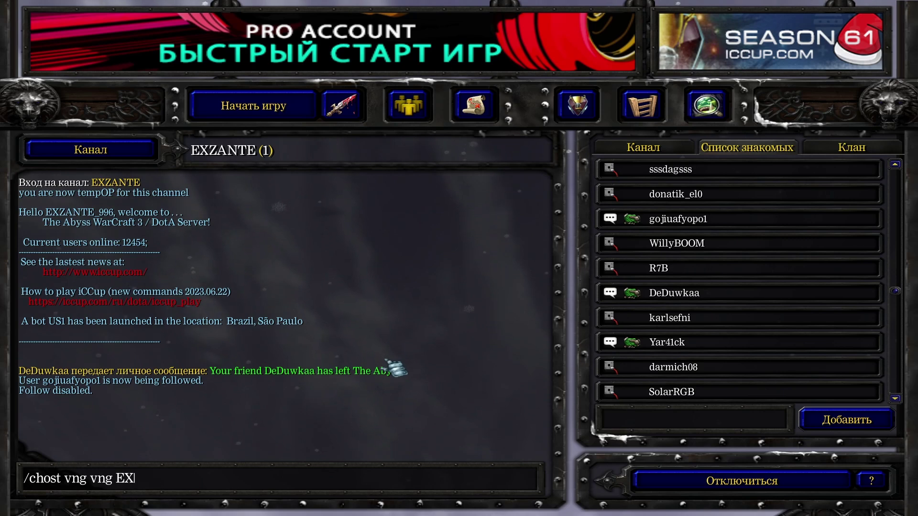
{"action": "type", "text": "ZANTE_996"}
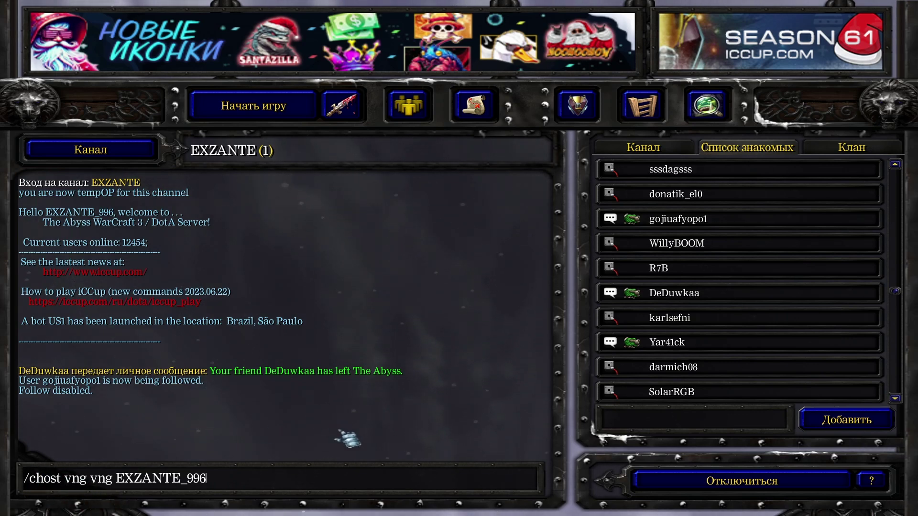
- Send the '/chost vng vng EXZANTE_996' command to host the Vampirism game
{"action": "key", "text": "Return"}
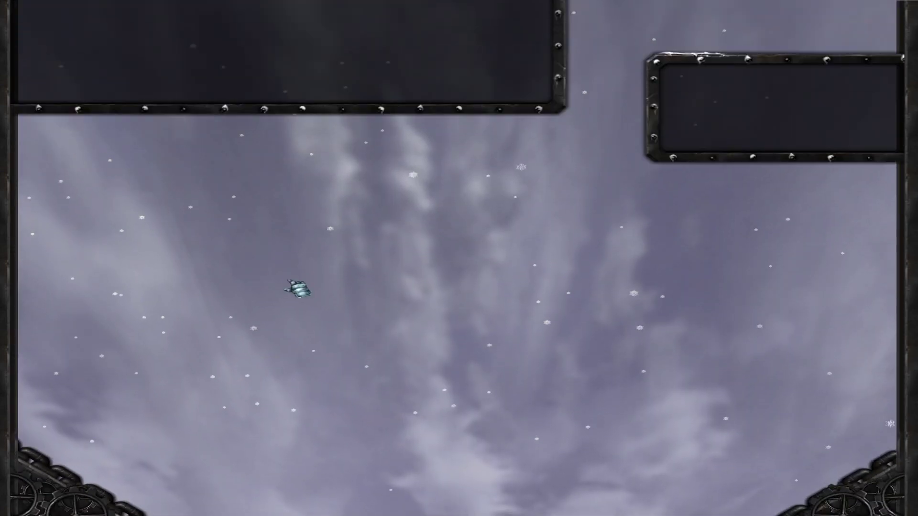
{"action": "type", "text": "/chost v"}
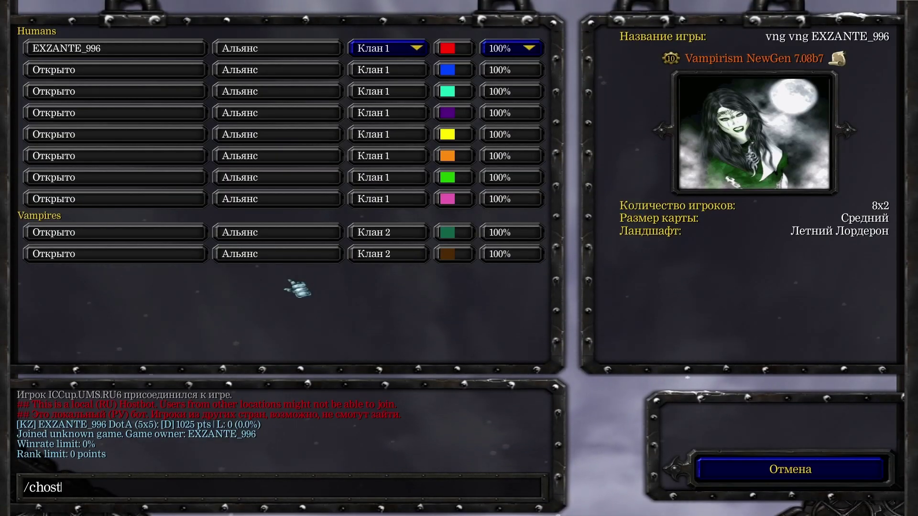
{"action": "type", "text": "ng vng"}
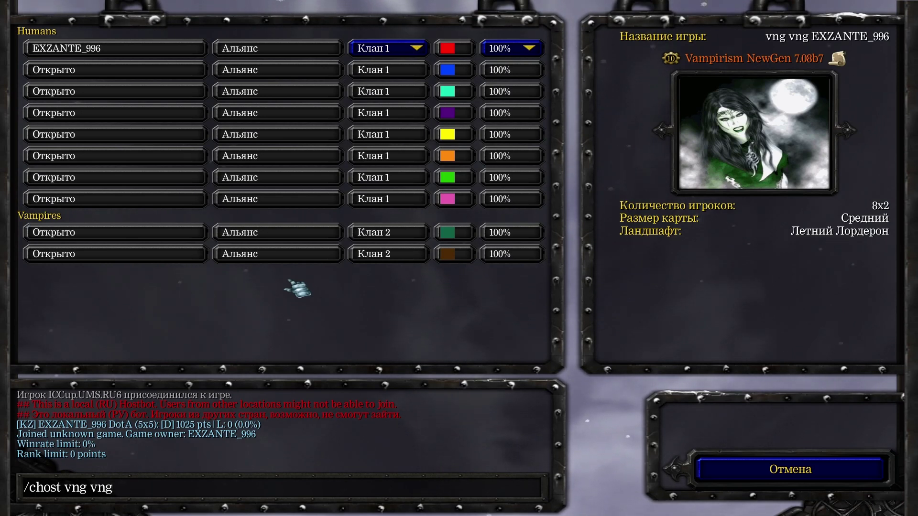
- Correct a typo in the '/chost vng (name)' lobby chat message
{"action": "key", "text": "BackSpace"}
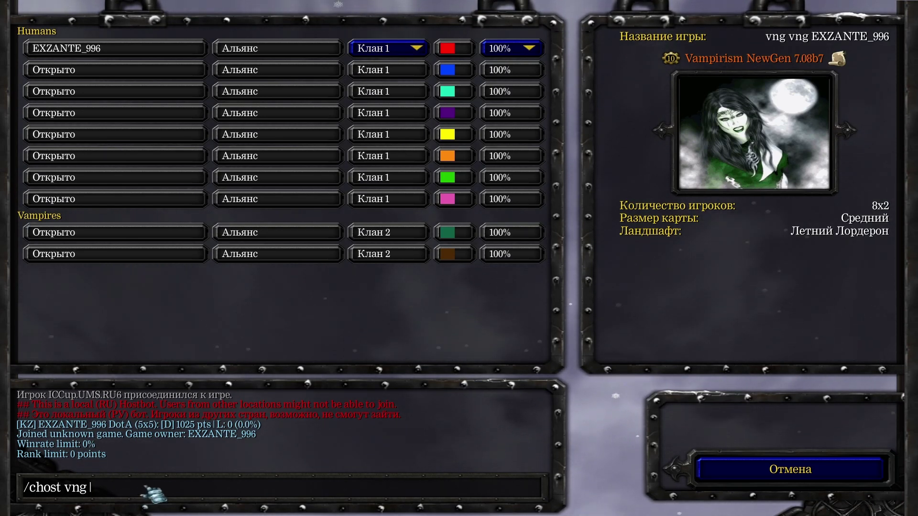